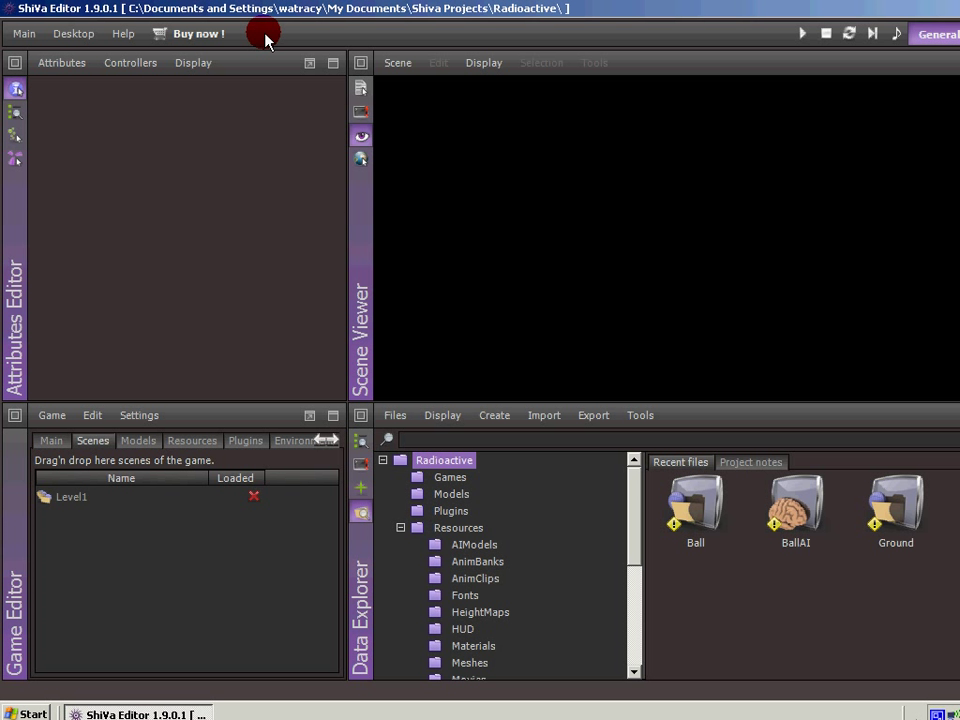
# Load the Level1 scene for a test run of the game, and reload it after stopping play
pyautogui.doubleClick(76, 498)
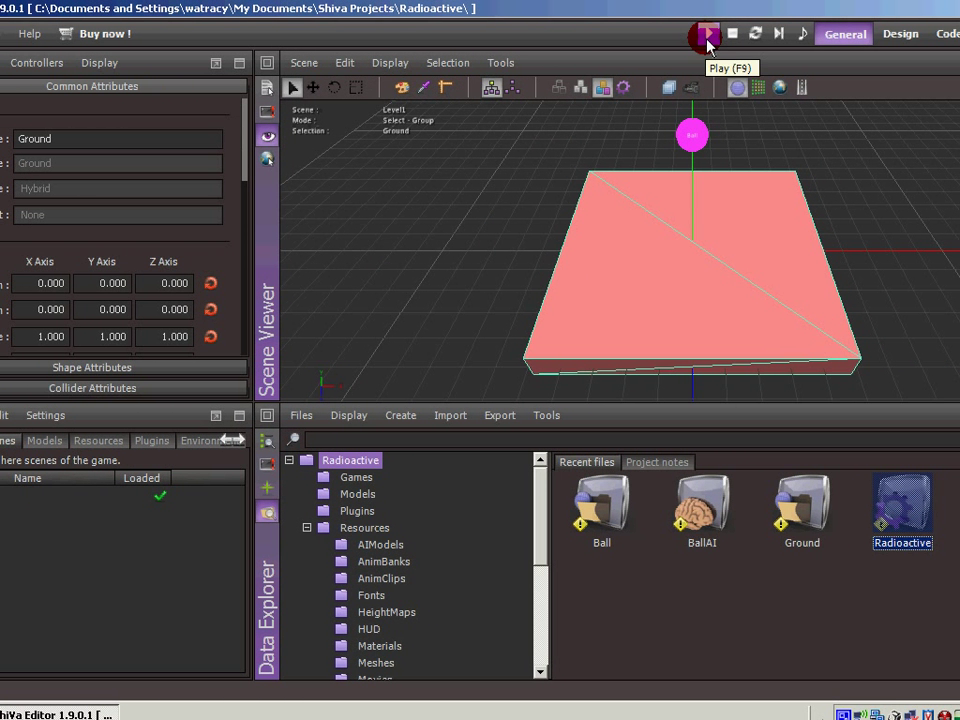
pyautogui.click(707, 38)
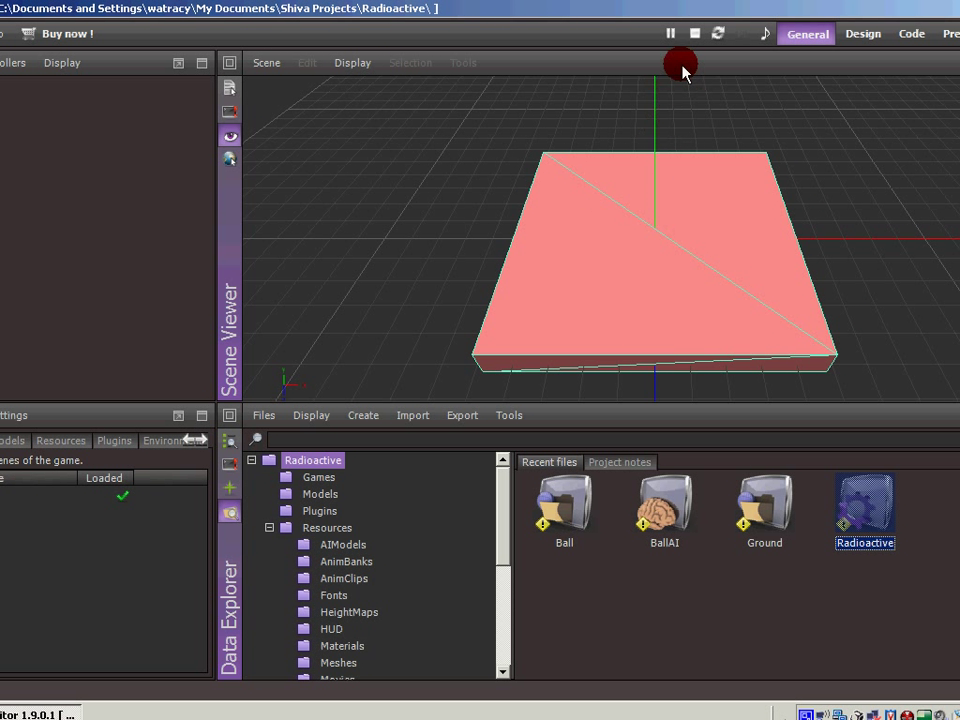
pyautogui.click(695, 34)
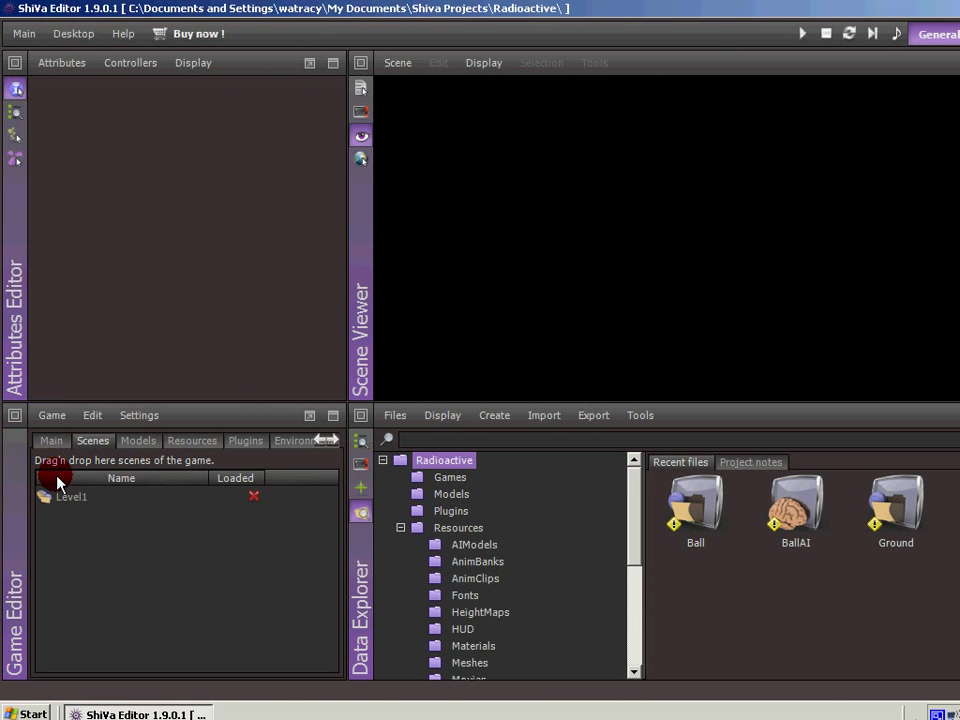
pyautogui.doubleClick(66, 497)
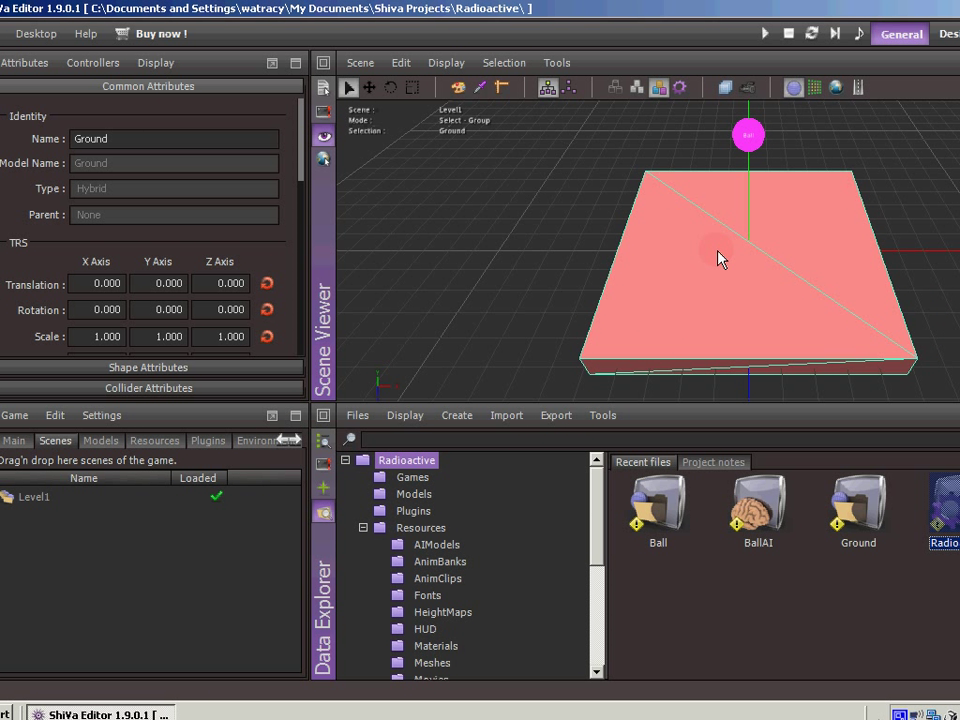
# Scale the Ground object to 10 on the X and Z axes
pyautogui.scroll(-5, 711, 249)
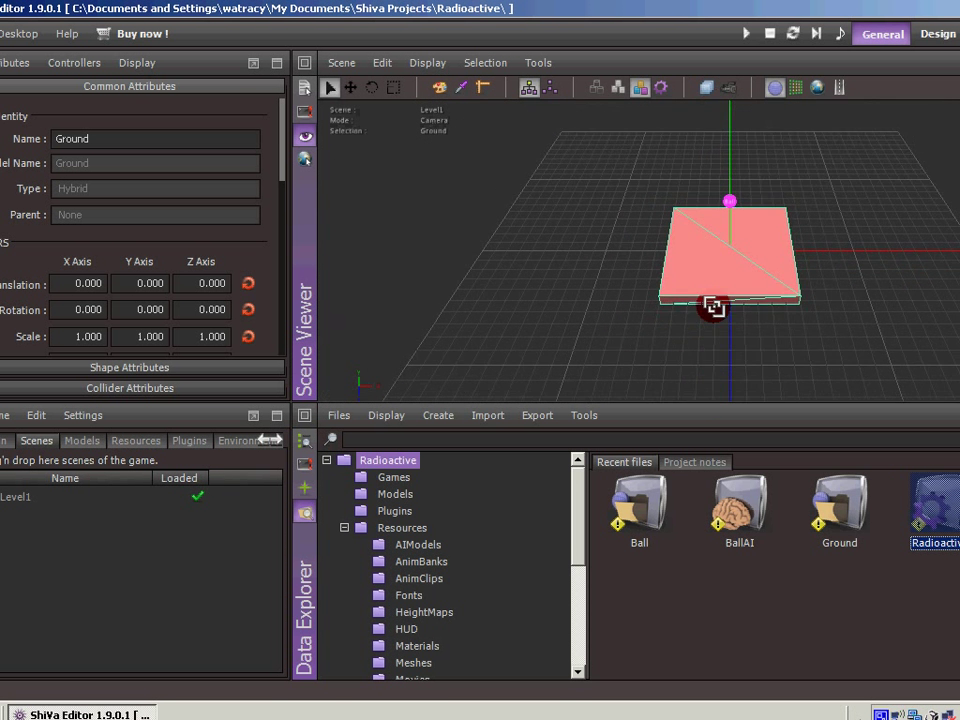
pyautogui.scroll(-2, 714, 290)
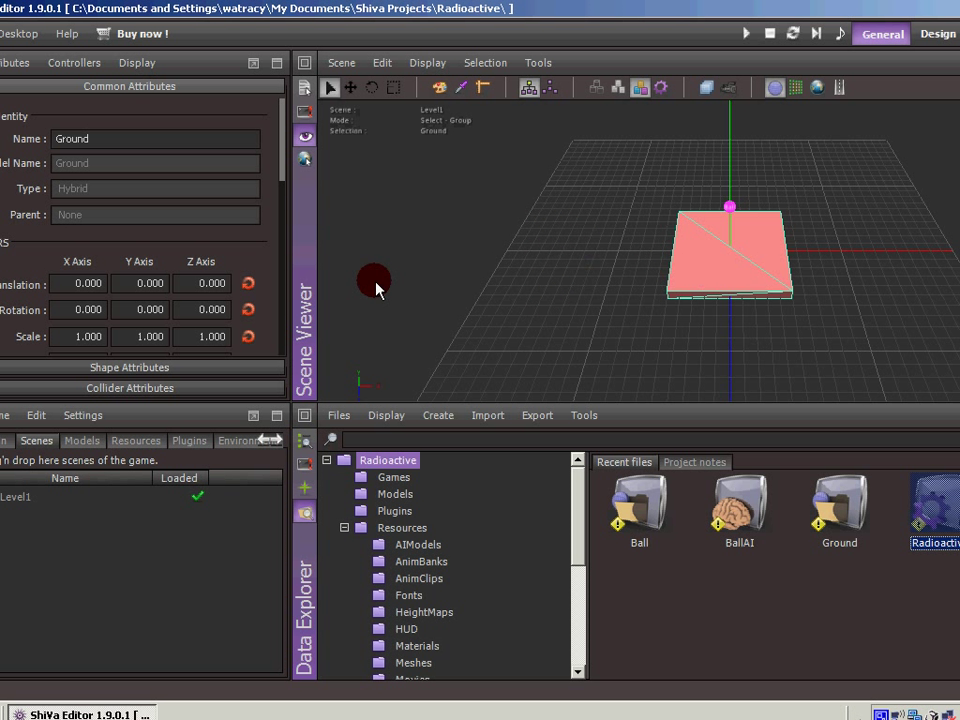
pyautogui.click(55, 333)
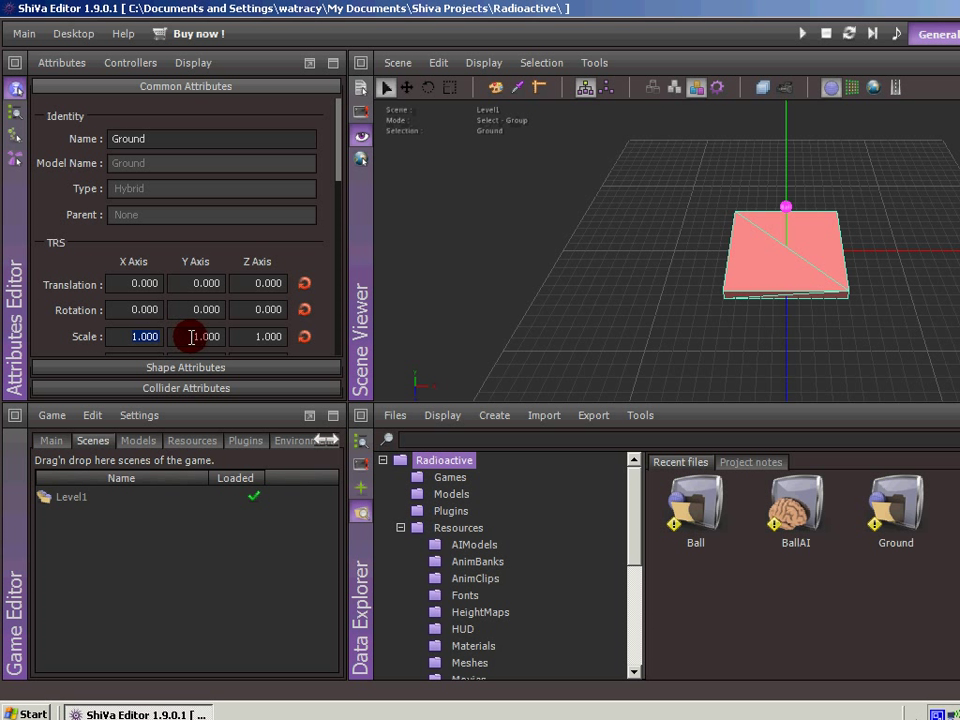
pyautogui.write('10')
pyautogui.press('Tab')
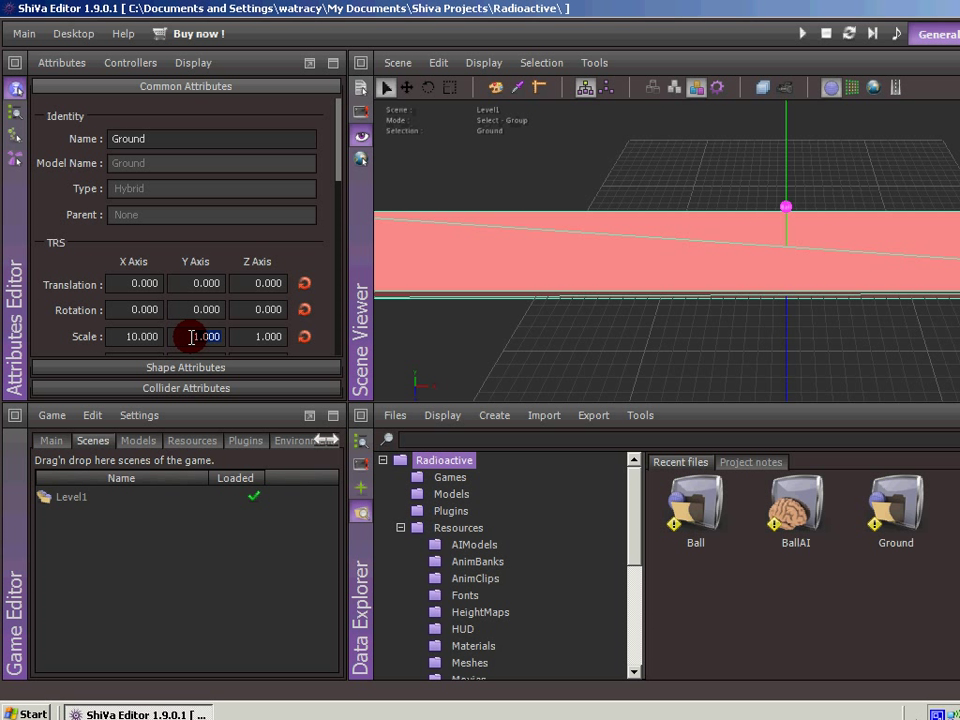
pyautogui.press('Tab')
pyautogui.write('10')
pyautogui.press('Return')
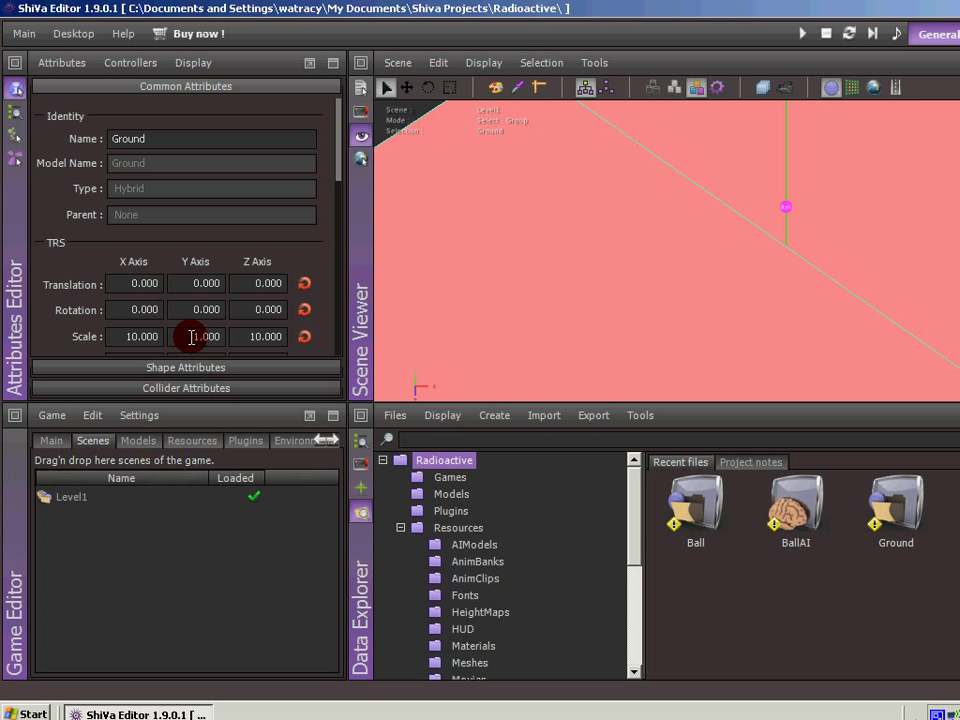
# Set the Ground object's X and Z scale to 5
pyautogui.click(125, 336)
pyautogui.write('5')
pyautogui.press('Return')
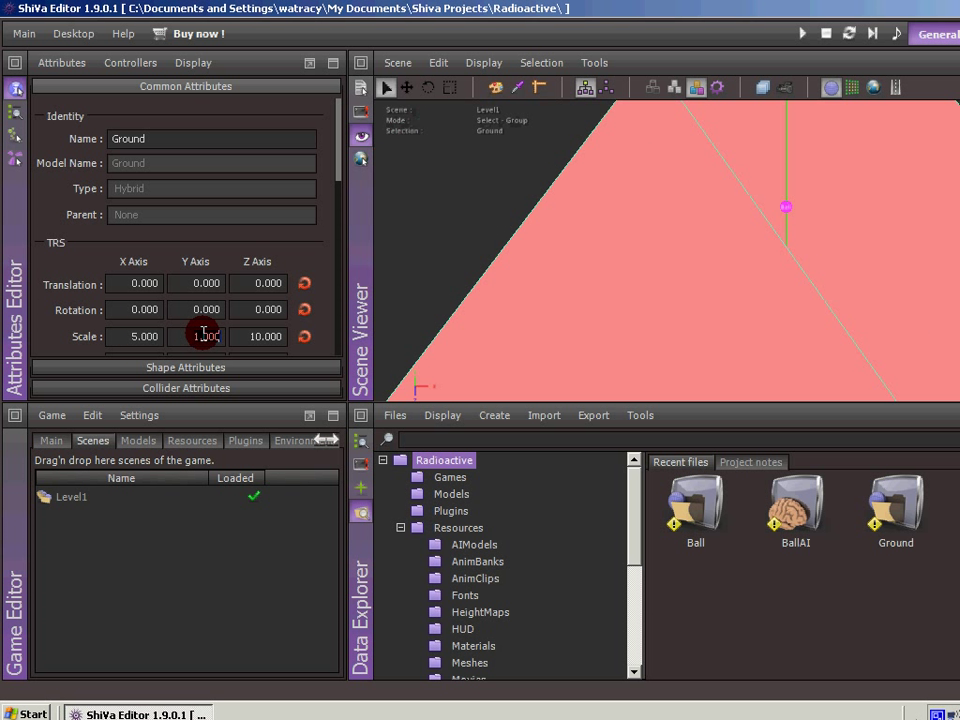
pyautogui.press('Tab')
pyautogui.press('Tab')
pyautogui.write('5')
pyautogui.press('Return')
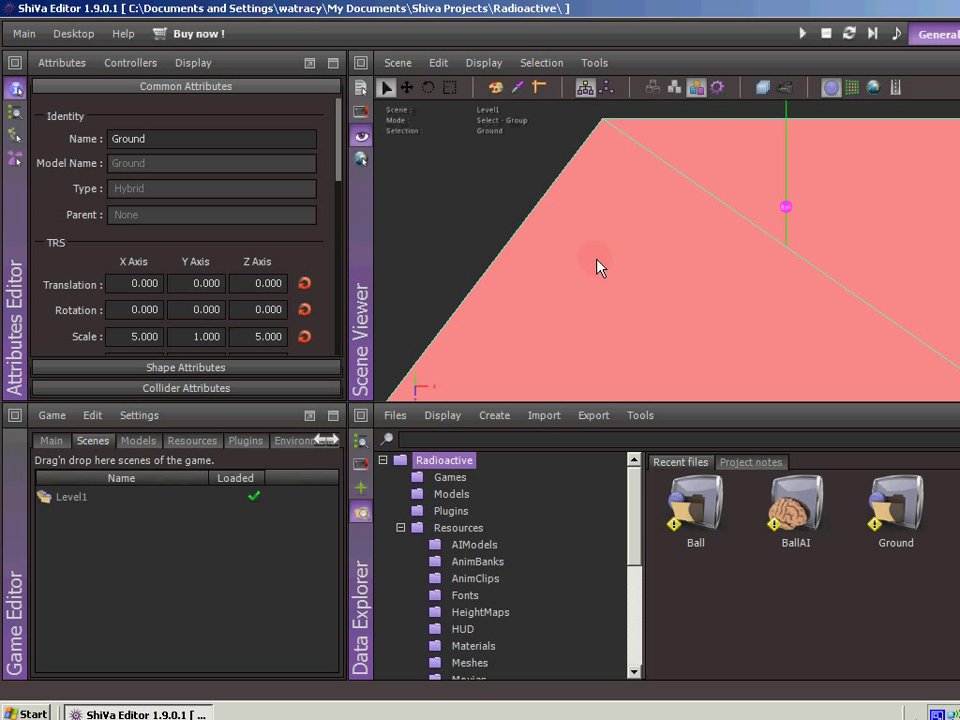
# Set the Ground object's Z translation to -5
pyautogui.click(400, 260)
pyautogui.click(243, 285)
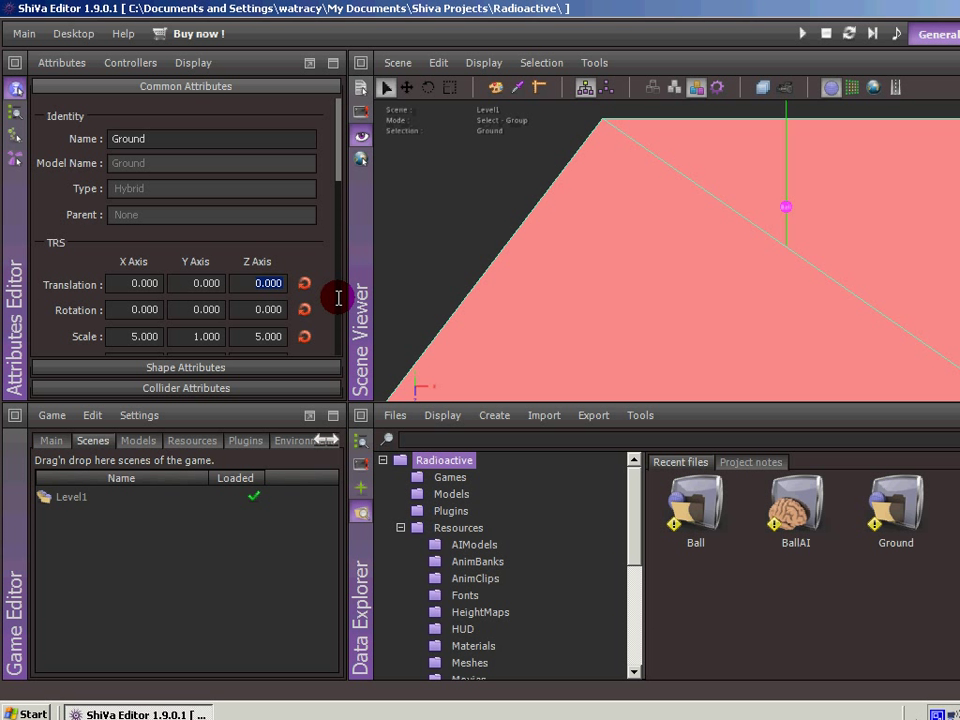
pyautogui.write('-5')
pyautogui.press('Tab')
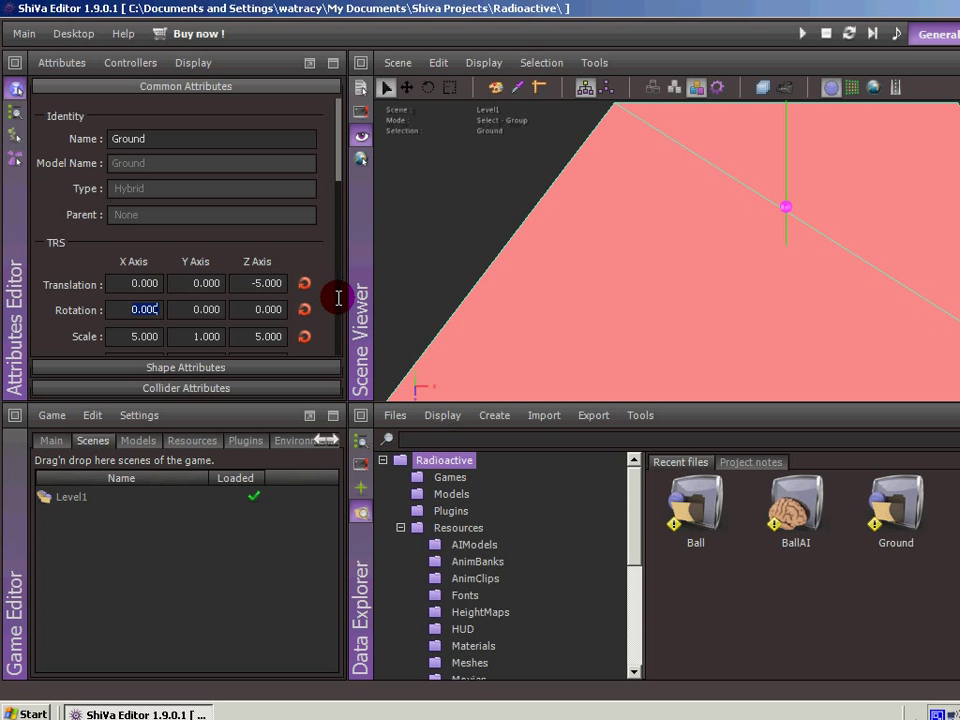
# Move the Ground object back to a Z translation of -20
pyautogui.click(257, 284)
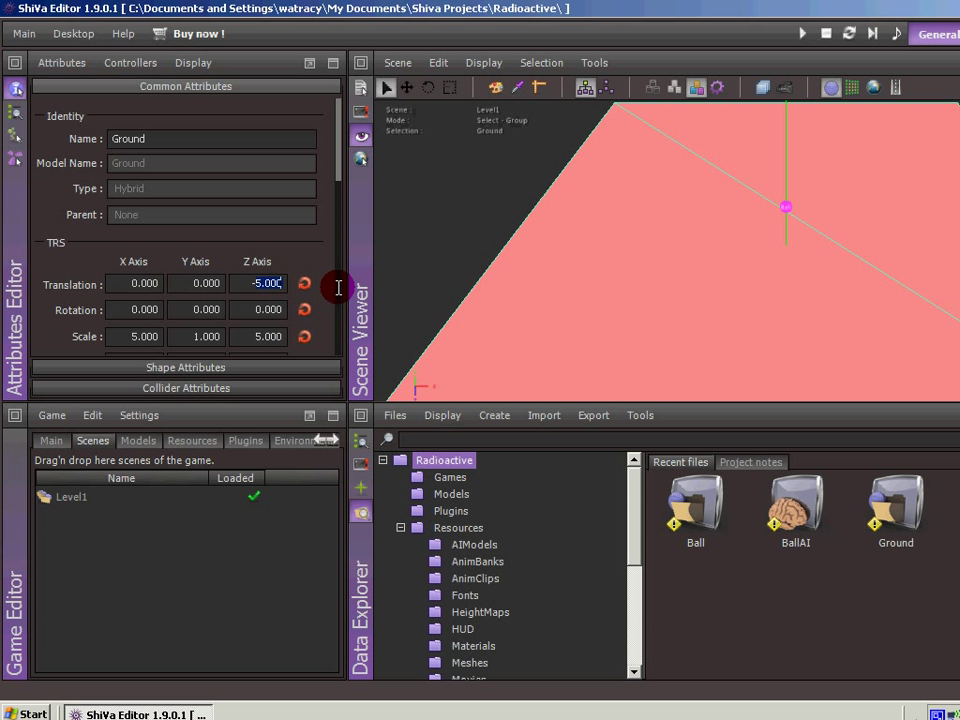
pyautogui.write('-20')
pyautogui.press('Tab')
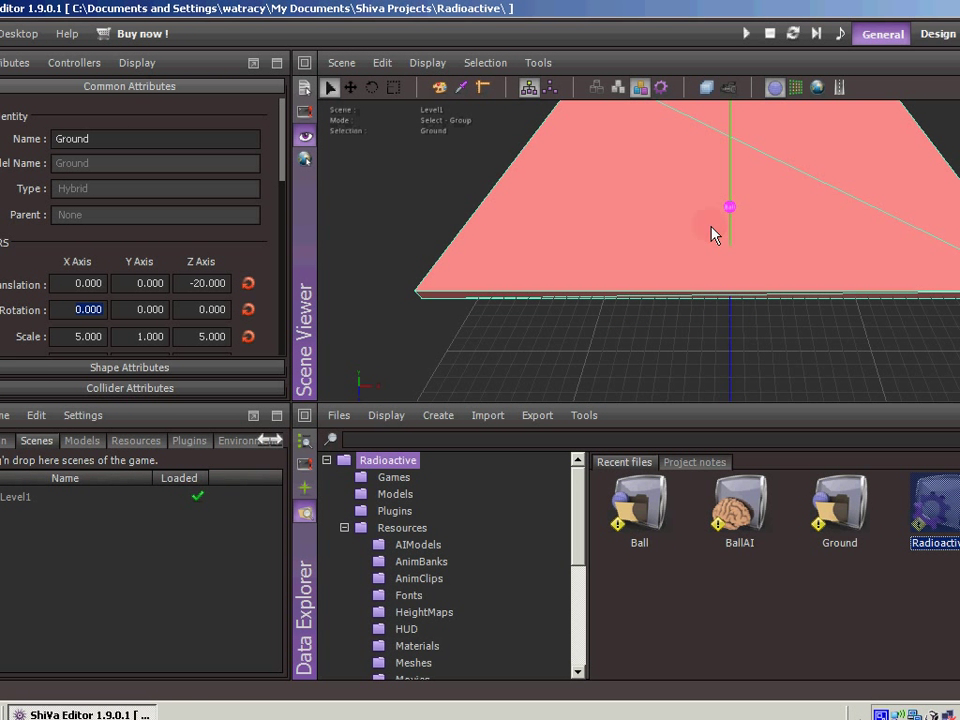
pyautogui.moveTo(713, 195); pyautogui.dragTo(708, 120, button='middle')
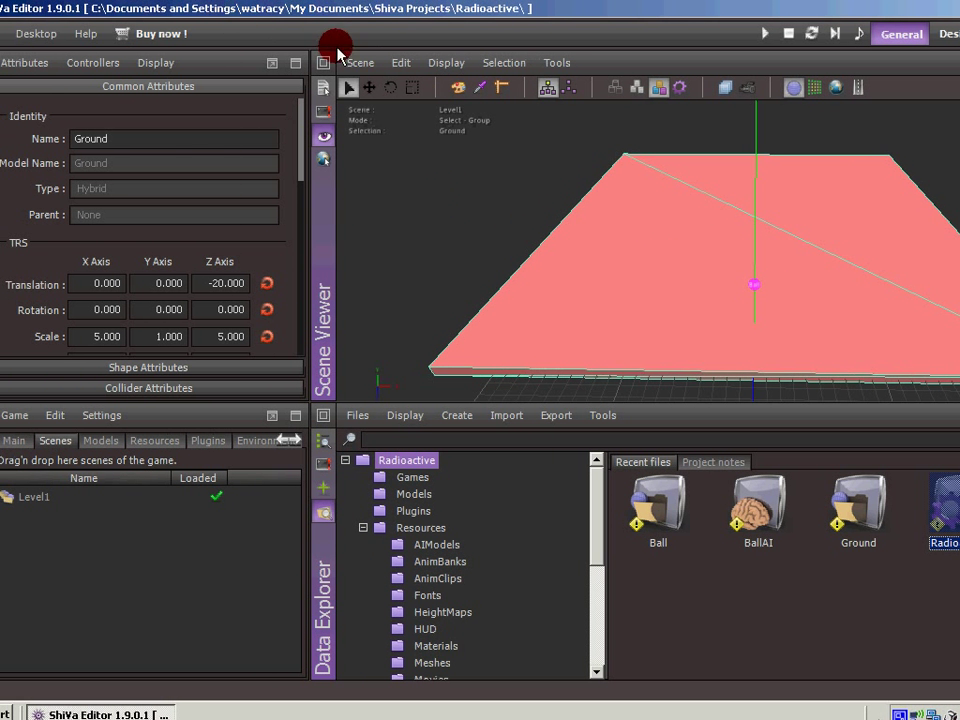
# Save the scene and play-test the ball on the resized ground, stopping the game when finished
pyautogui.click(323, 62)
pyautogui.click(376, 112)
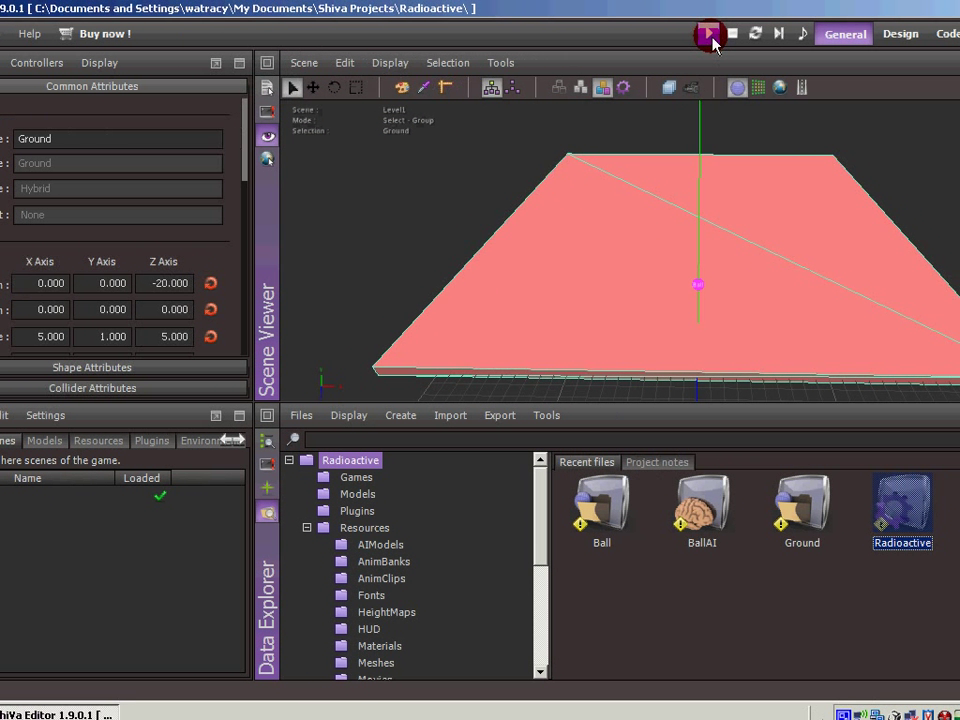
pyautogui.click(765, 33)
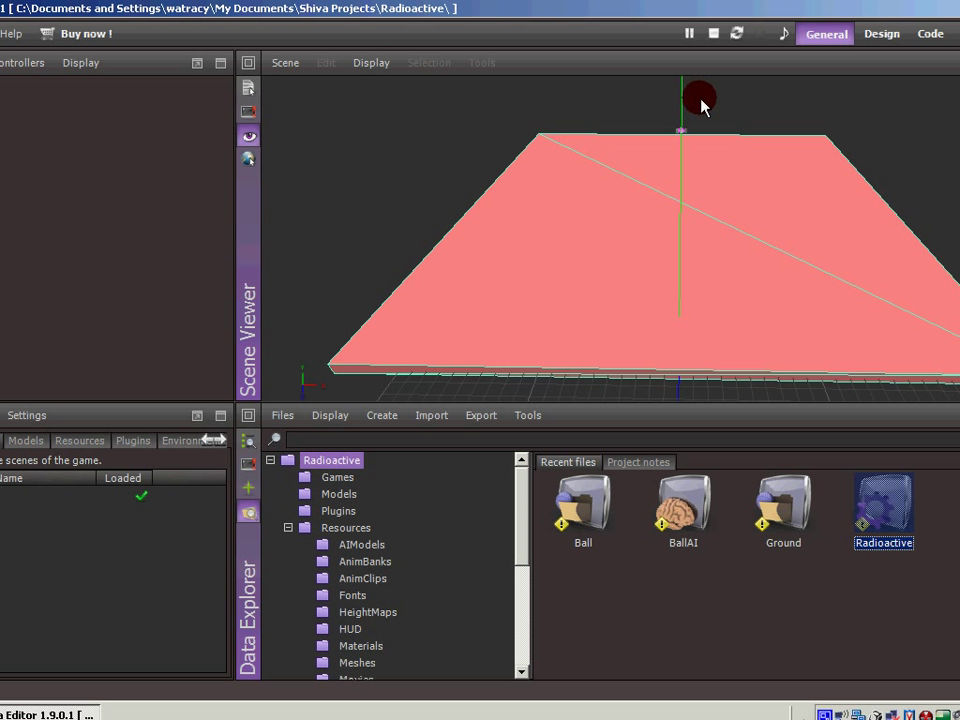
pyautogui.click(712, 35)
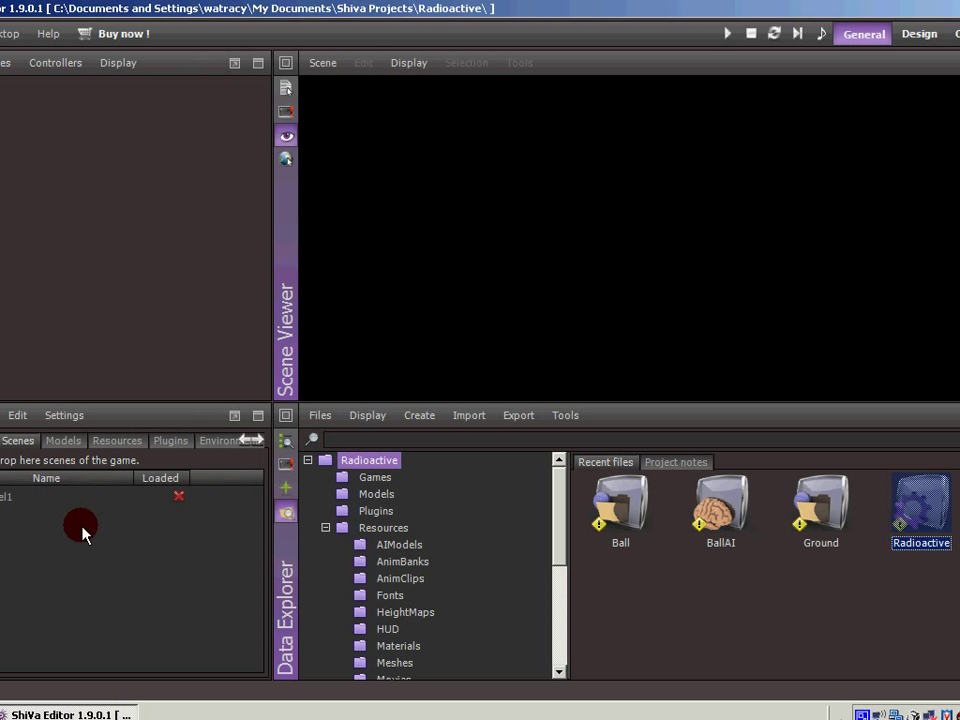
# Reload Level1 and enable Auto Idle in the ball's Dynamics Controller with a linear threshold of 0.5
pyautogui.doubleClick(94, 500)
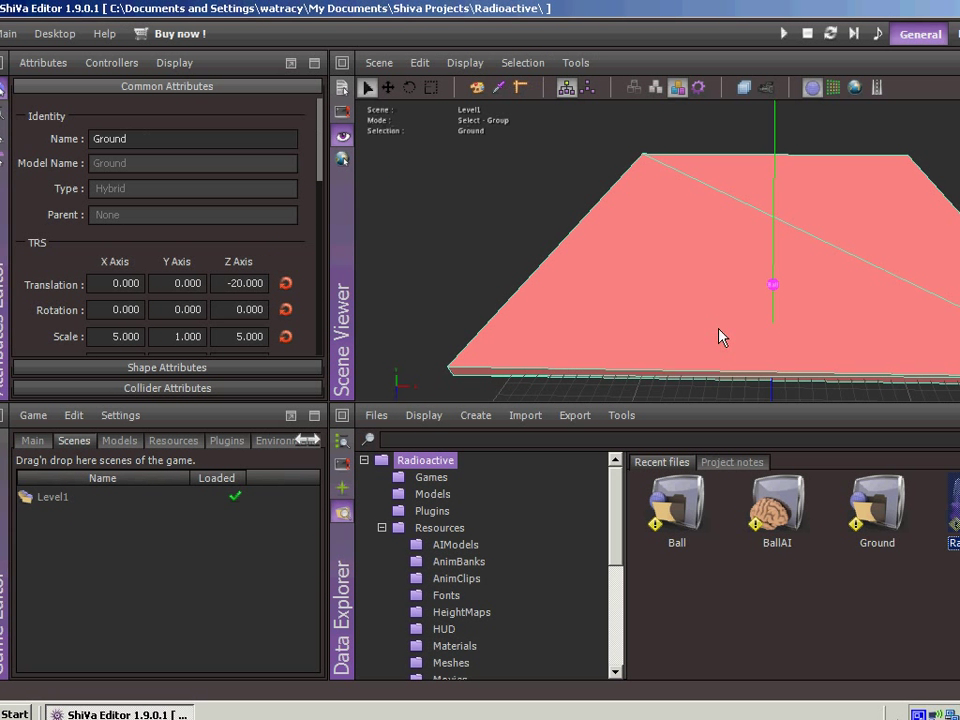
pyautogui.click(792, 285)
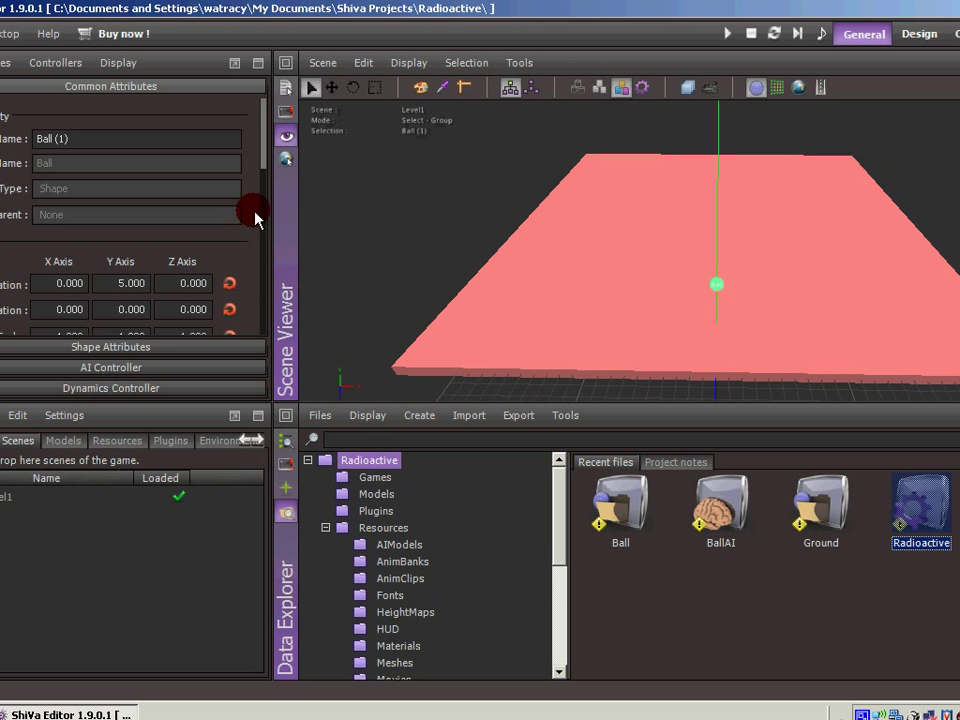
pyautogui.click(135, 388)
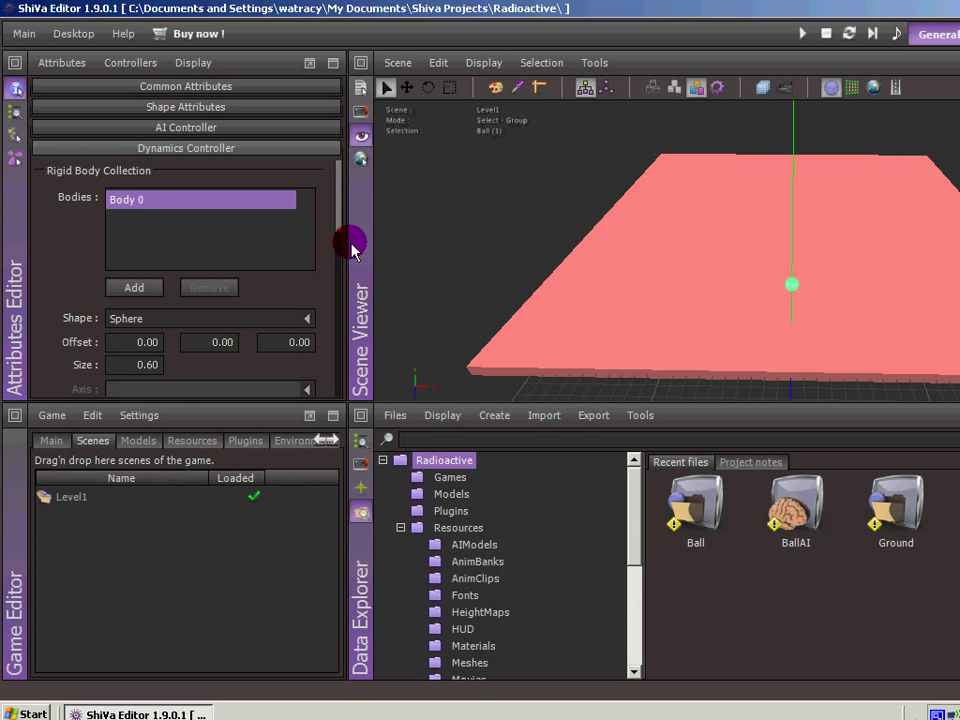
pyautogui.moveTo(336, 212); pyautogui.dragTo(337, 262)
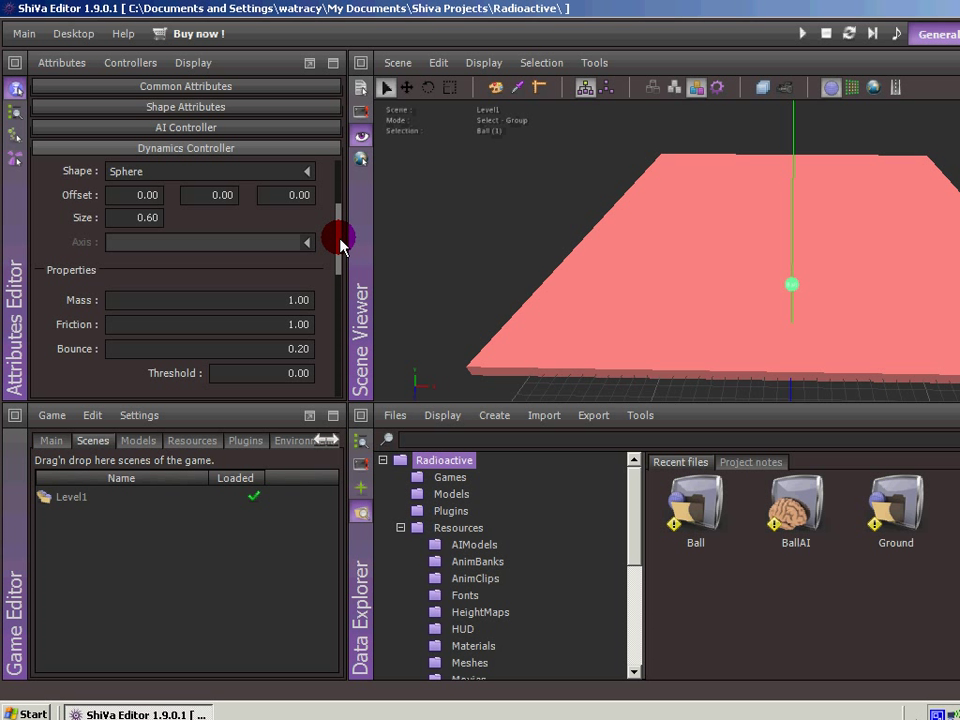
pyautogui.moveTo(337, 236)
pyautogui.mouseDown()
pyautogui.moveTo(343, 350)
pyautogui.moveTo(246, 343)
pyautogui.moveTo(58, 281)
pyautogui.moveTo(62, 290)
pyautogui.mouseUp()
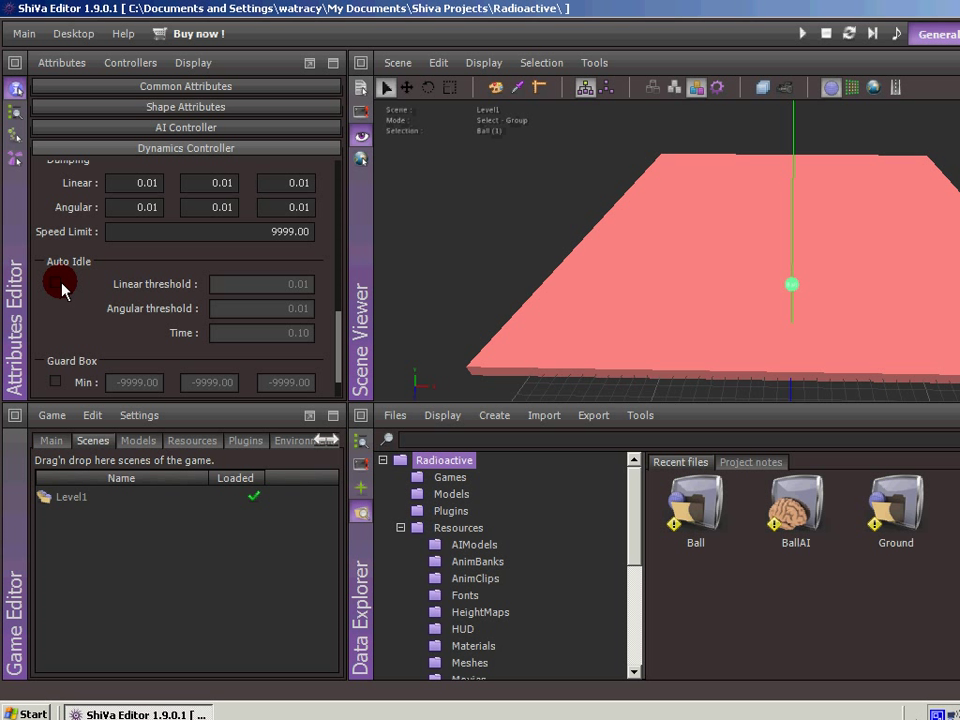
pyautogui.click(55, 284)
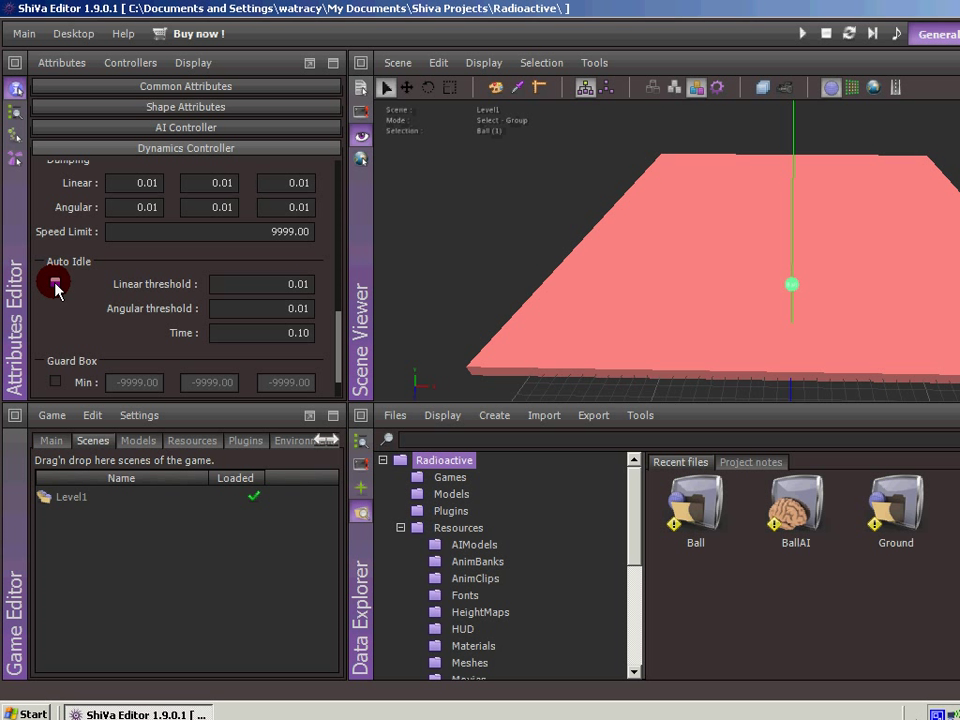
pyautogui.moveTo(272, 279); pyautogui.dragTo(326, 287)
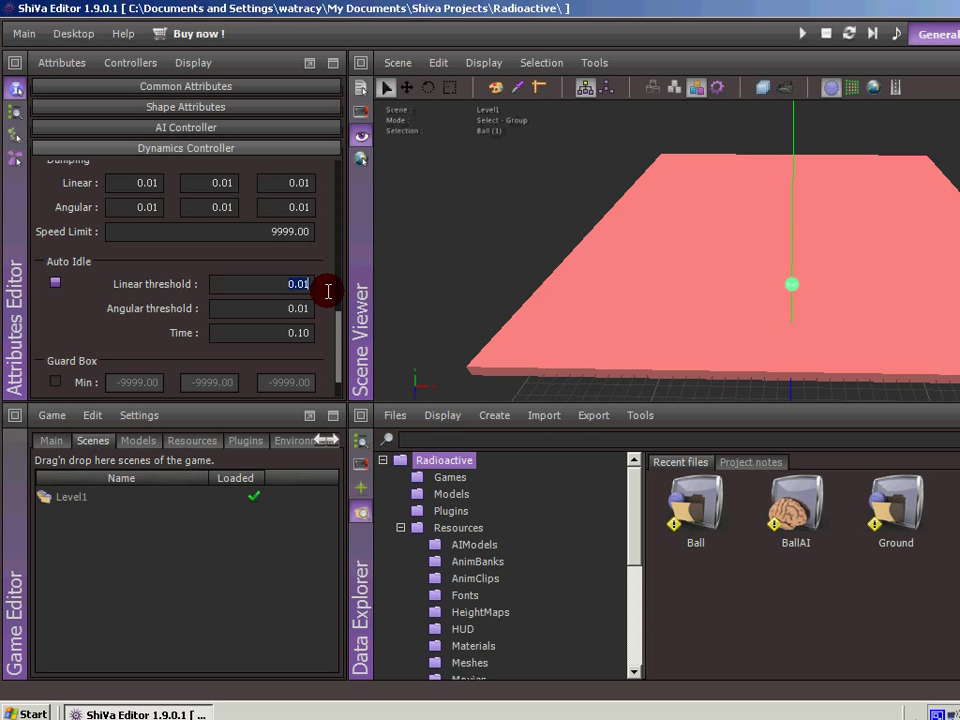
pyautogui.write('0.5')
pyautogui.press('Tab')
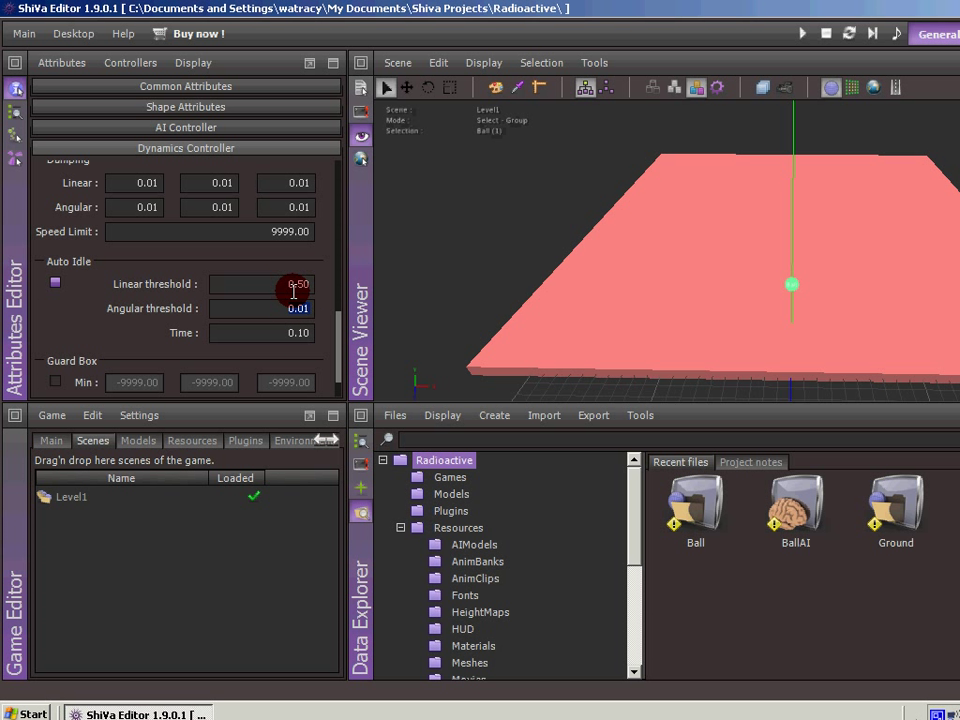
# Set the ball's linear damping to 1 on all three axes
pyautogui.scroll(1, 238, 289)
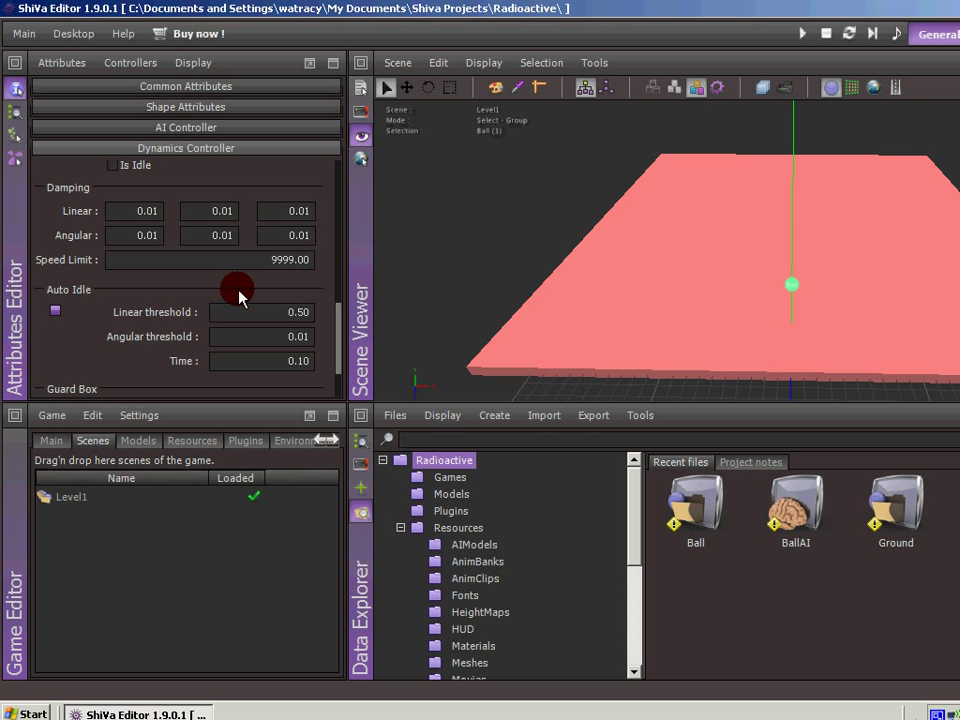
pyautogui.click(146, 211)
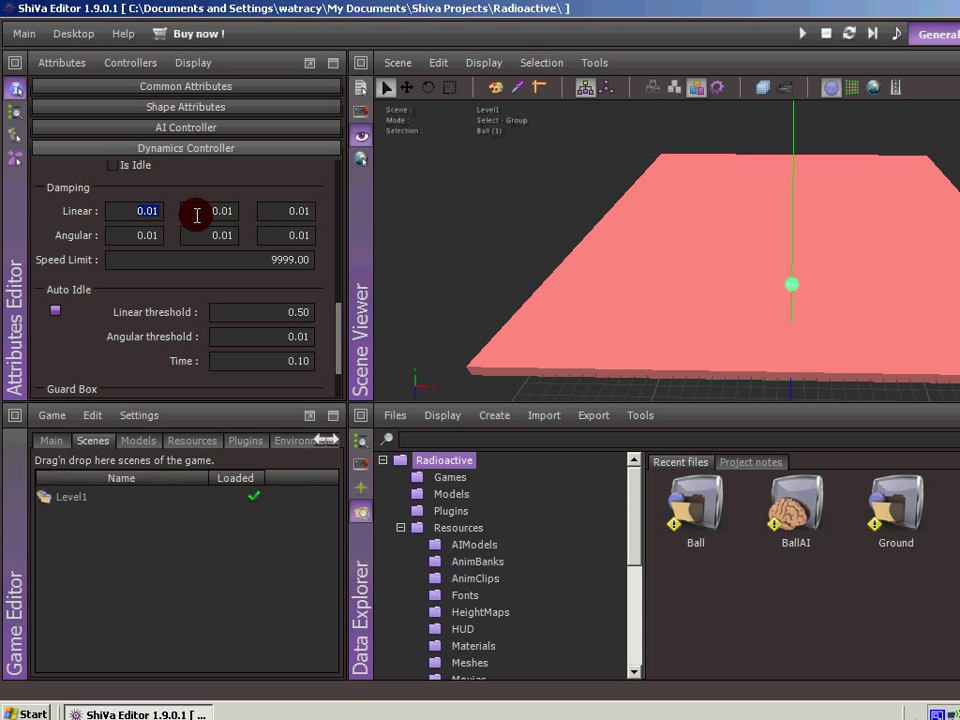
pyautogui.write('1')
pyautogui.press('Tab')
pyautogui.write('1')
pyautogui.press('Tab')
pyautogui.write('1')
pyautogui.press('Tab')
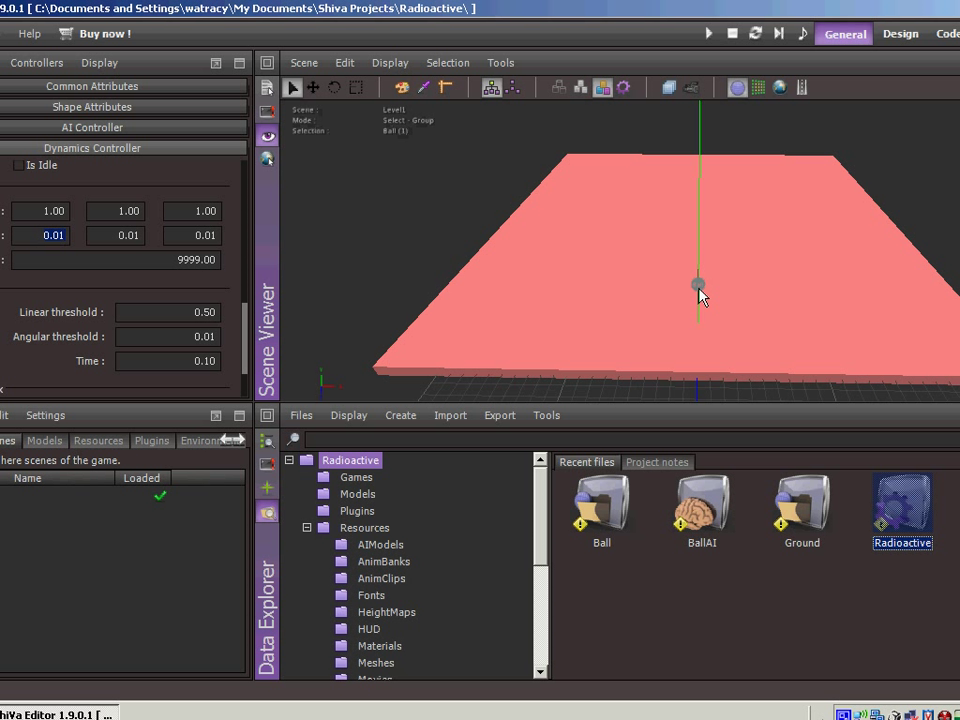
# Save the scene and play-test the ball with the new damping, stopping the game when finished
pyautogui.click(310, 62)
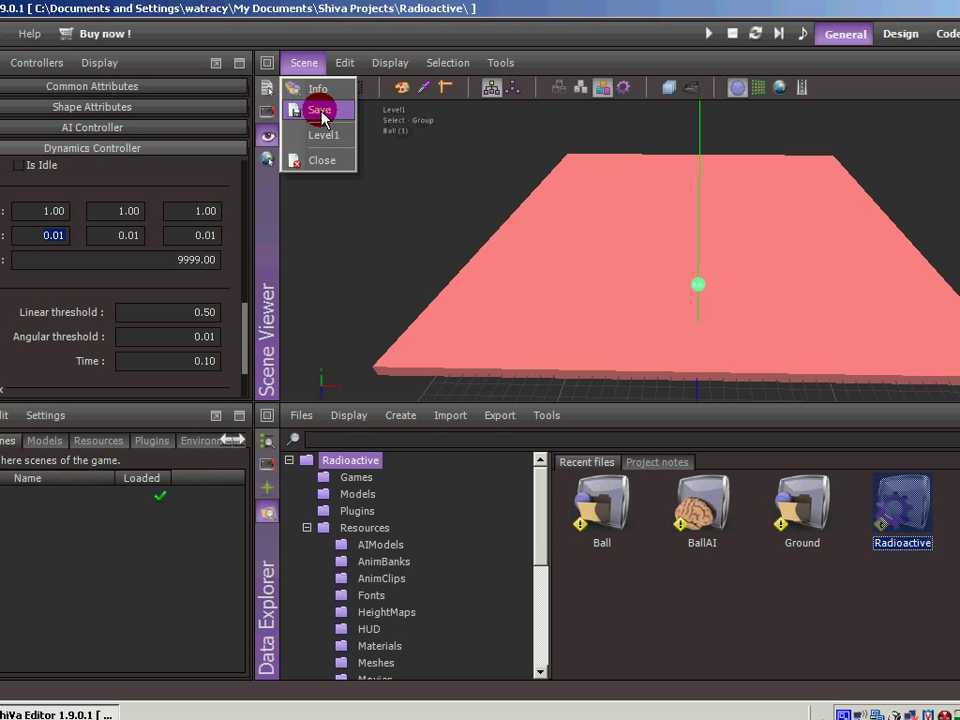
pyautogui.click(320, 110)
pyautogui.click(708, 33)
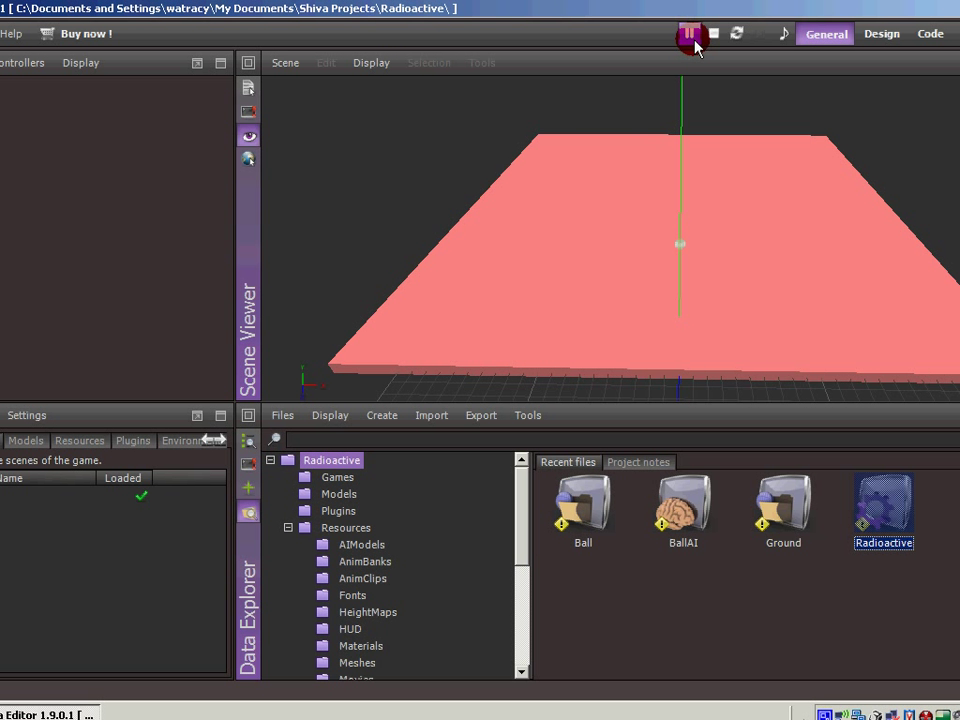
pyautogui.click(691, 37)
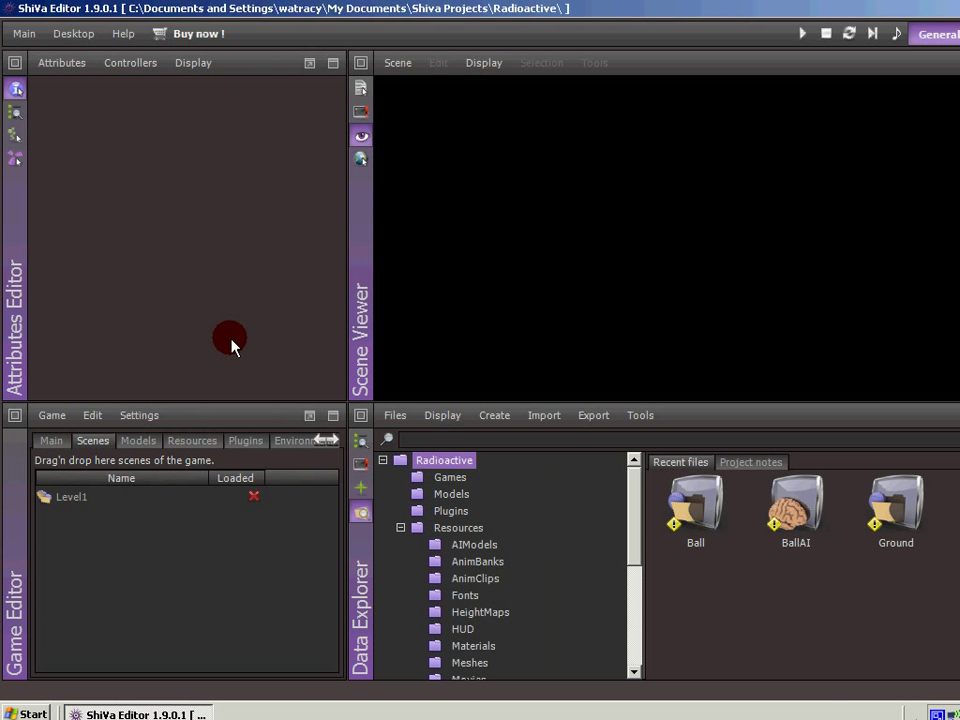
# Reload Level1 and set the Auto Idle angular threshold in the ball's Dynamics Controller to 1
pyautogui.doubleClick(98, 497)
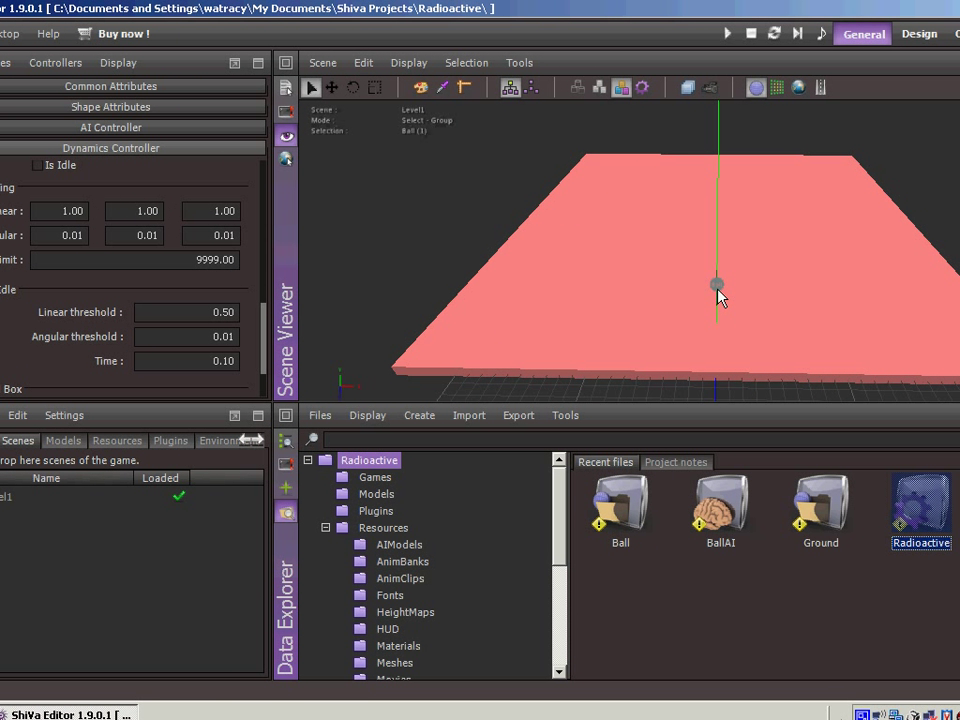
pyautogui.click(266, 316)
pyautogui.moveTo(265, 316); pyautogui.dragTo(264, 344)
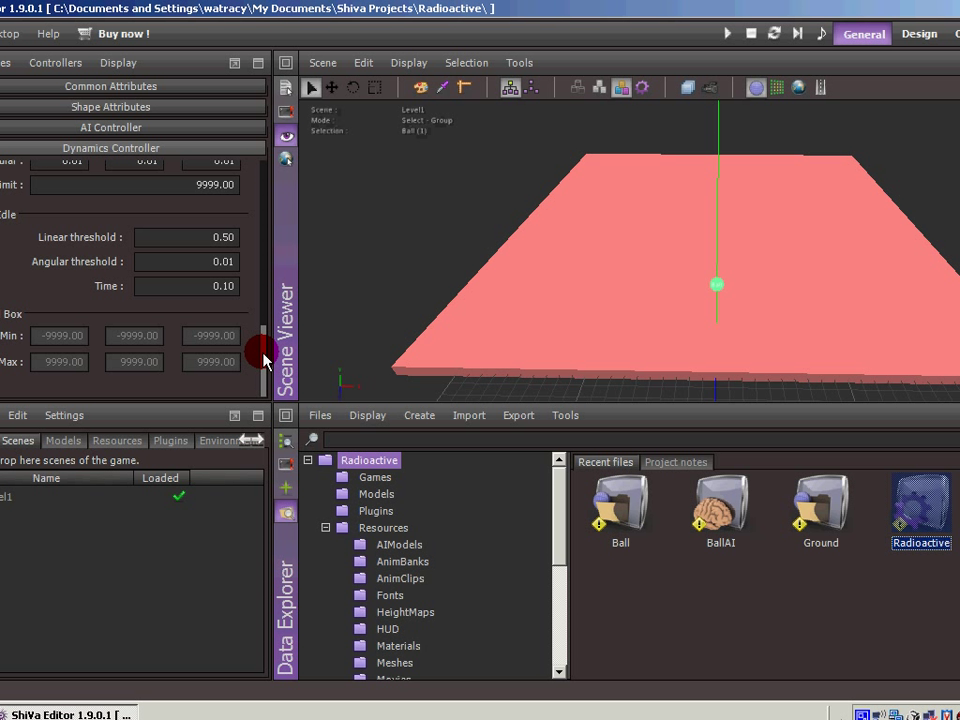
pyautogui.moveTo(204, 261); pyautogui.dragTo(301, 262)
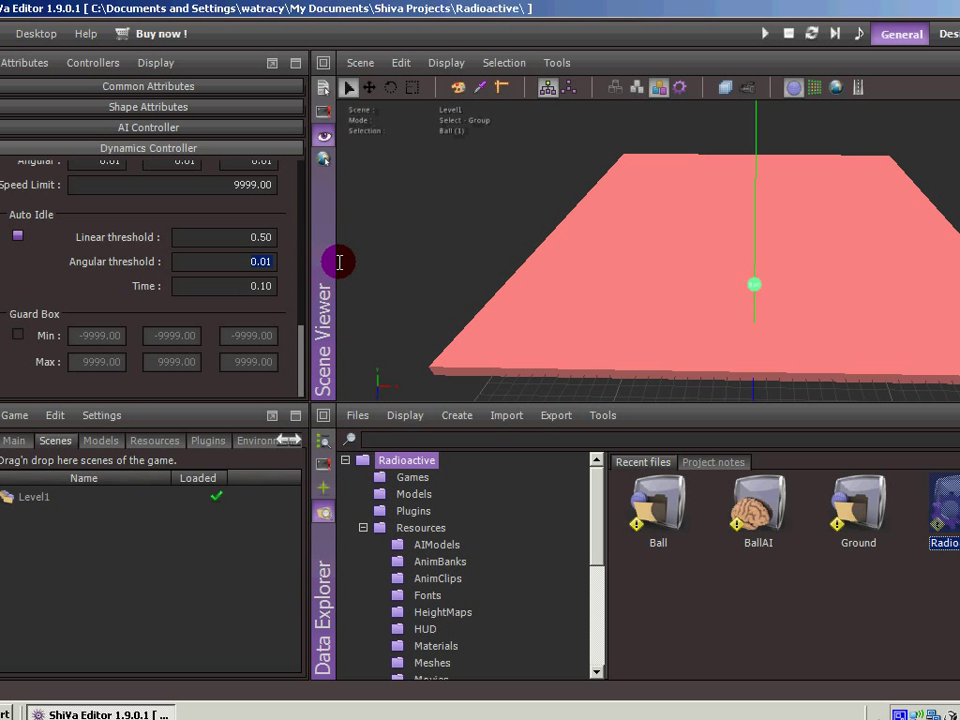
pyautogui.write('1')
pyautogui.press('Tab')
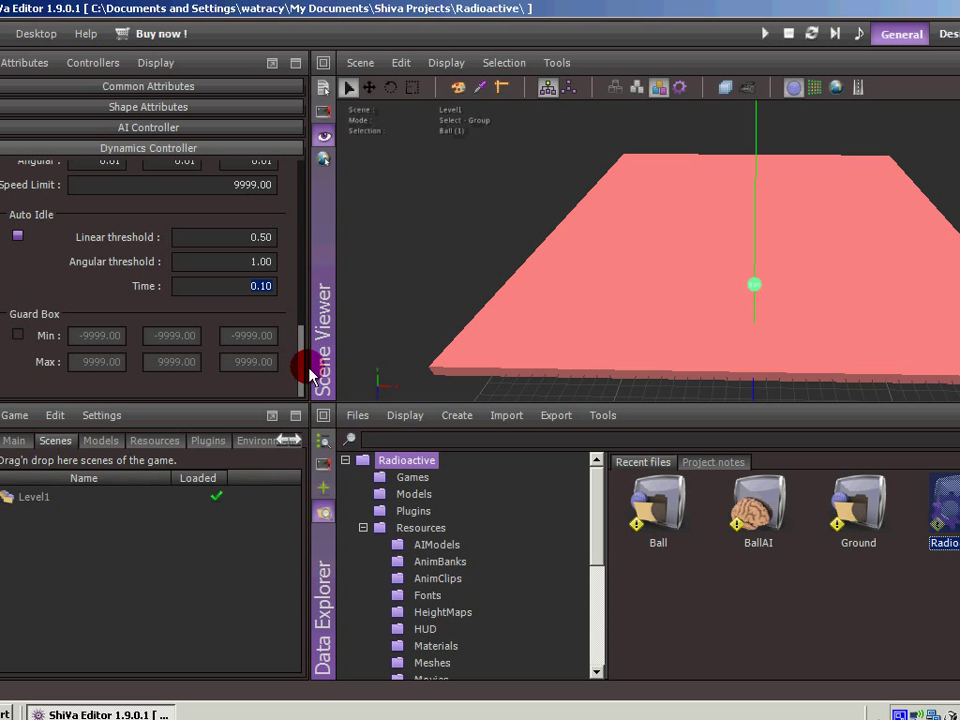
# Set the ball's linear damping to 0.01 on all three axes
pyautogui.moveTo(300, 371); pyautogui.dragTo(302, 355)
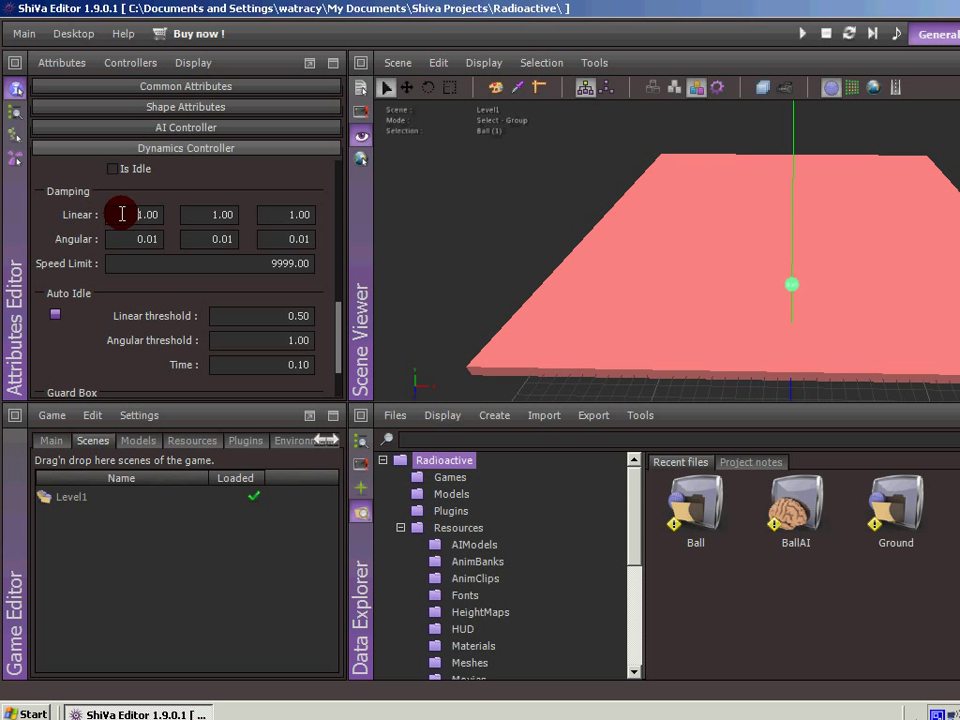
pyautogui.moveTo(84, 212); pyautogui.dragTo(187, 214)
pyautogui.write('0.01')
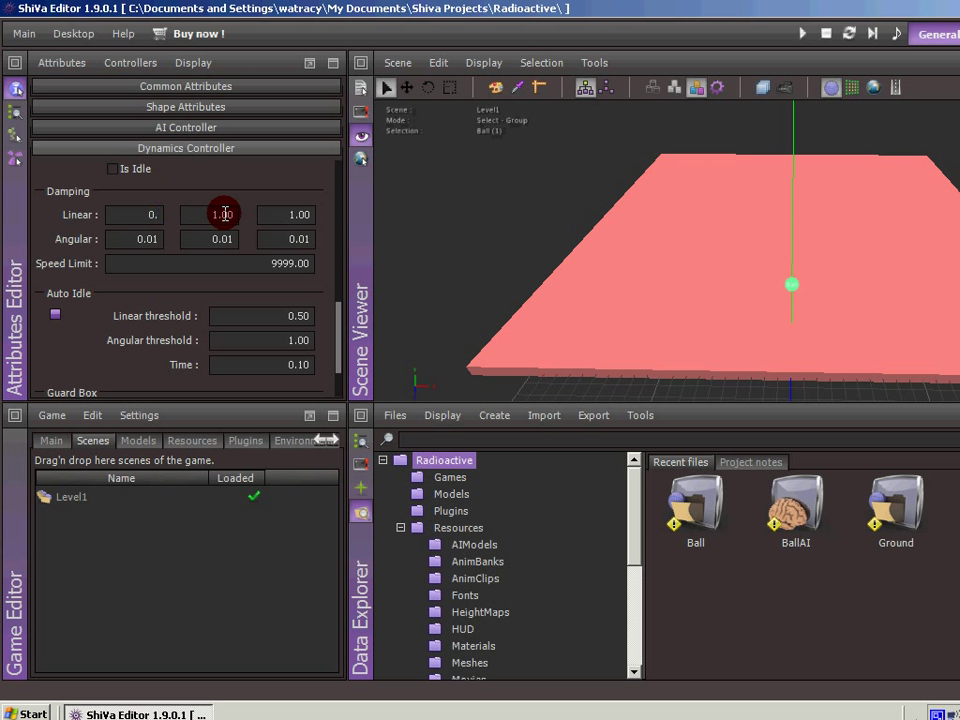
pyautogui.doubleClick(225, 213)
pyautogui.write('0.01')
pyautogui.press('Tab')
pyautogui.write('0.01')
# Set the ball's angular damping to 1 on all three axes
pyautogui.press('Tab')
pyautogui.write('1')
pyautogui.press('Tab')
pyautogui.write('1')
pyautogui.press('Tab')
pyautogui.write('1')
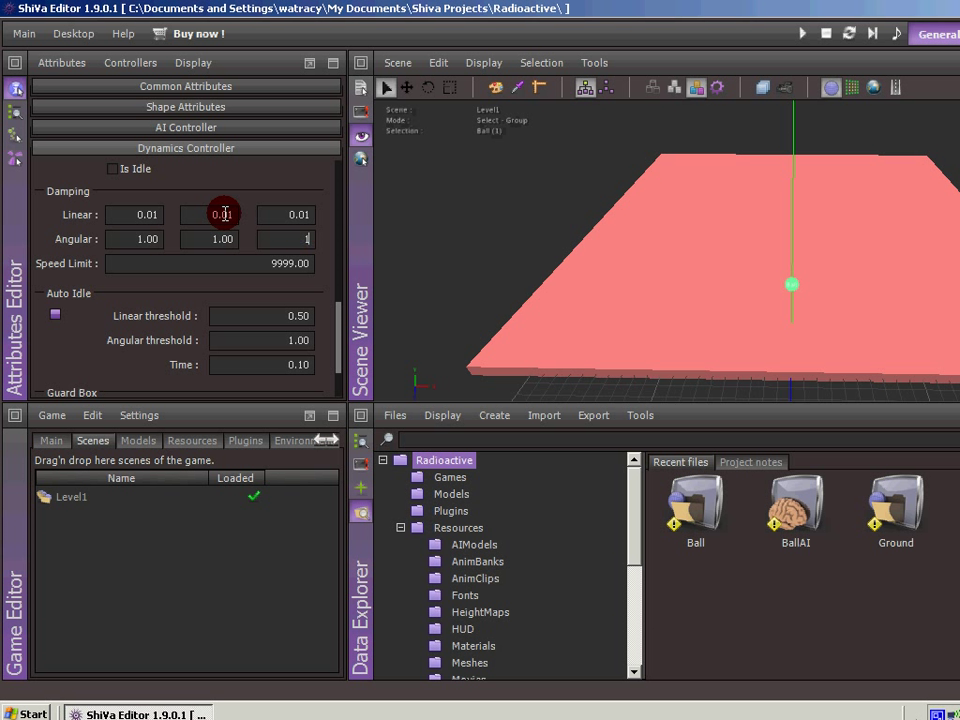
pyautogui.press('Tab')
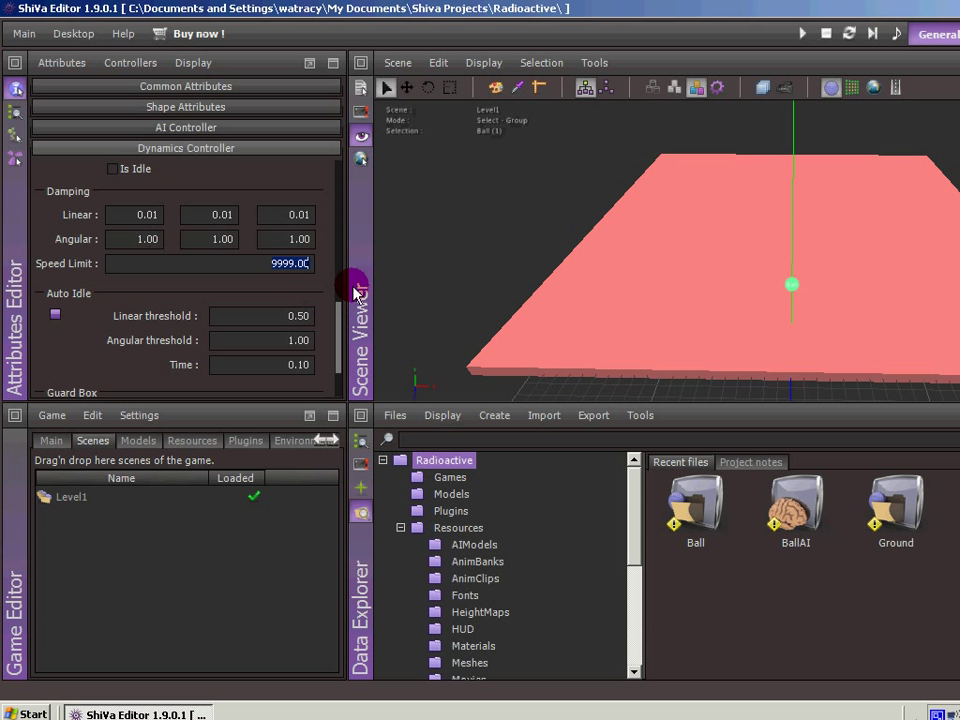
# Save the scene, reload Level1 and play-test the ball twice with the new angular damping, stopping the game after each run
pyautogui.click(398, 63)
pyautogui.click(401, 108)
pyautogui.click(769, 34)
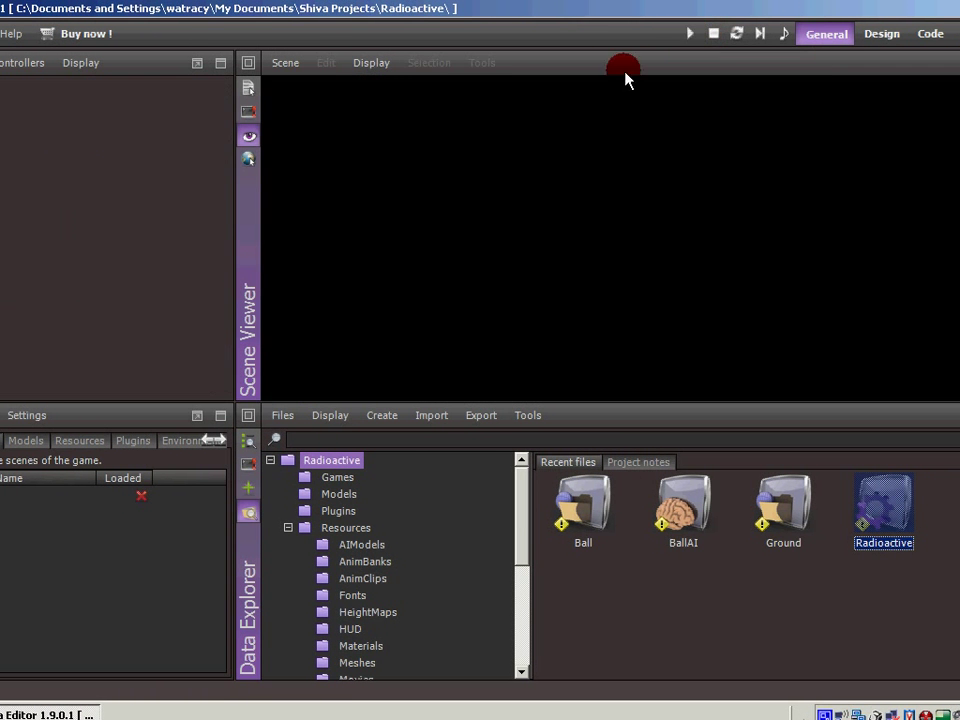
pyautogui.doubleClick(60, 496)
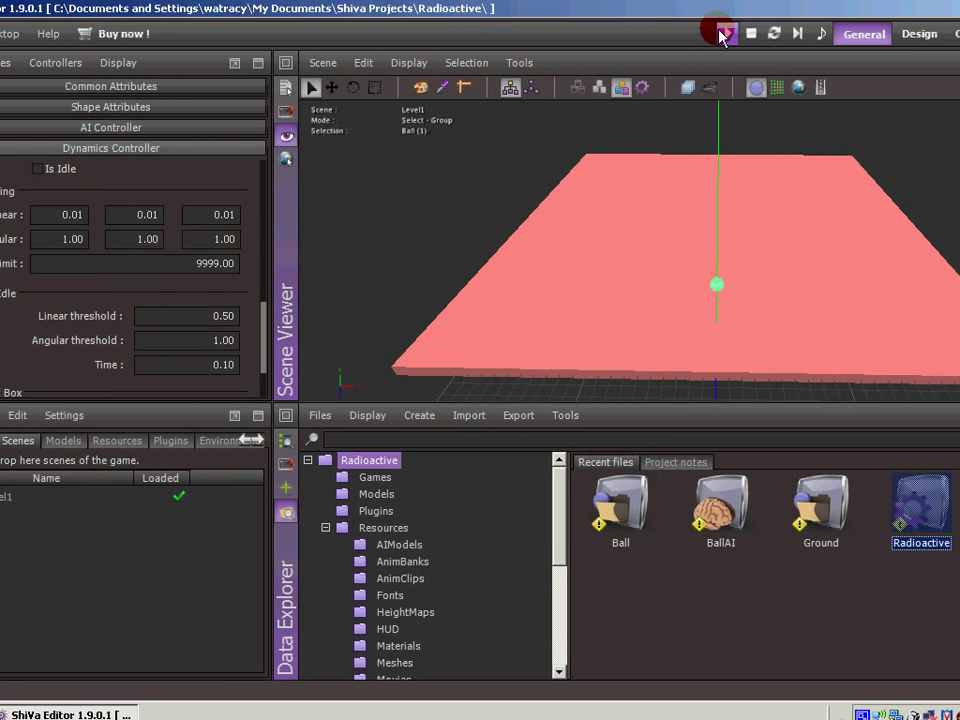
pyautogui.click(765, 34)
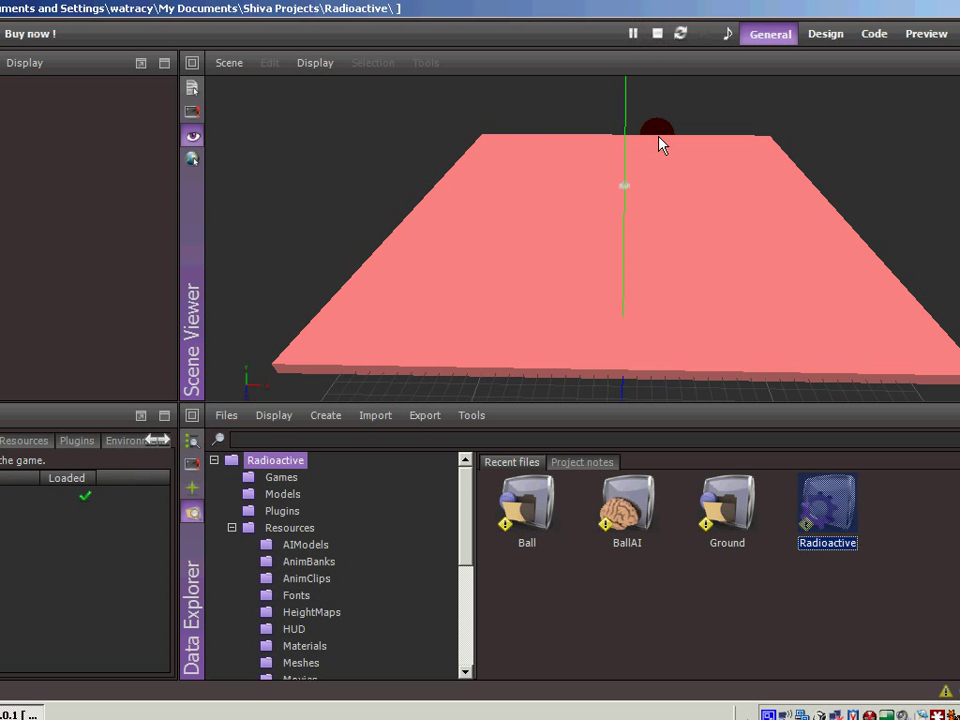
pyautogui.click(657, 34)
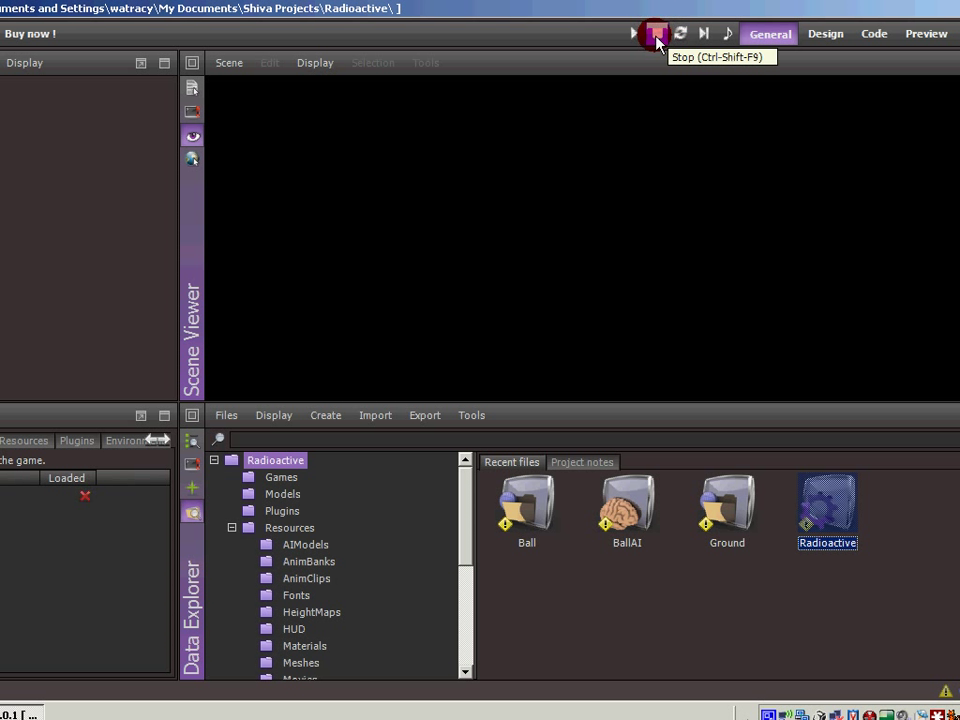
pyautogui.click(634, 34)
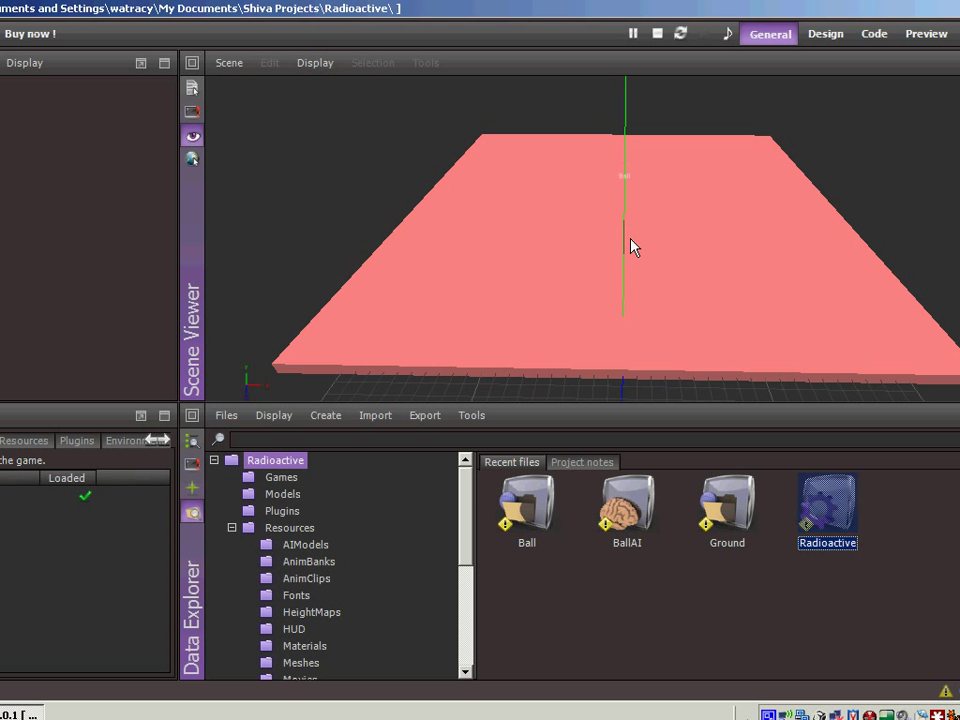
pyautogui.click(652, 46)
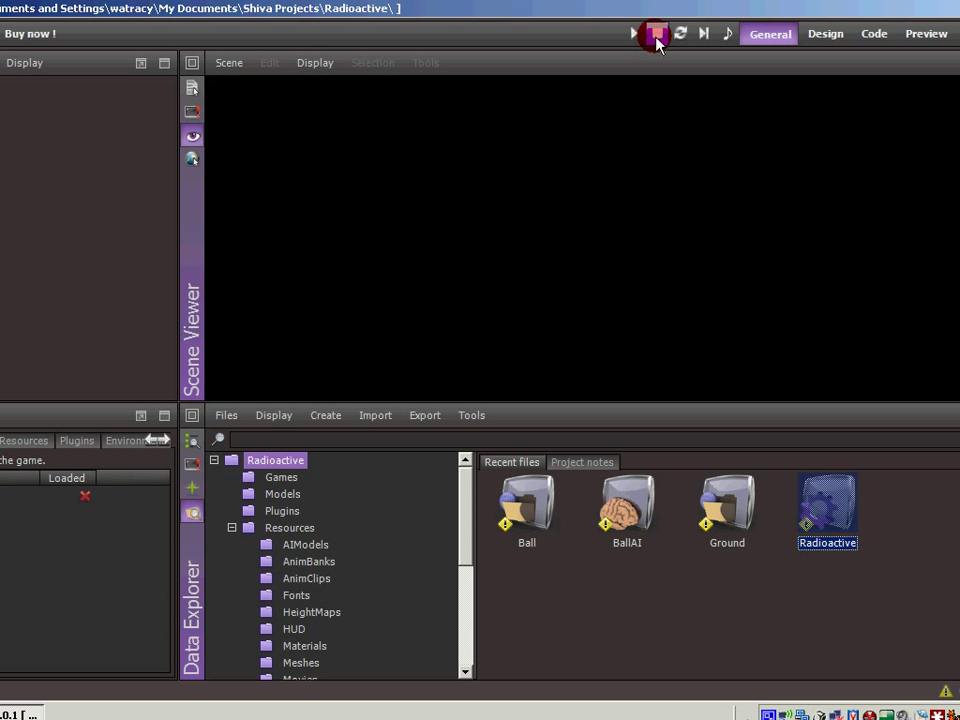
# Switch to the Code workspace and open the BallAI model for editing
pyautogui.click(875, 34)
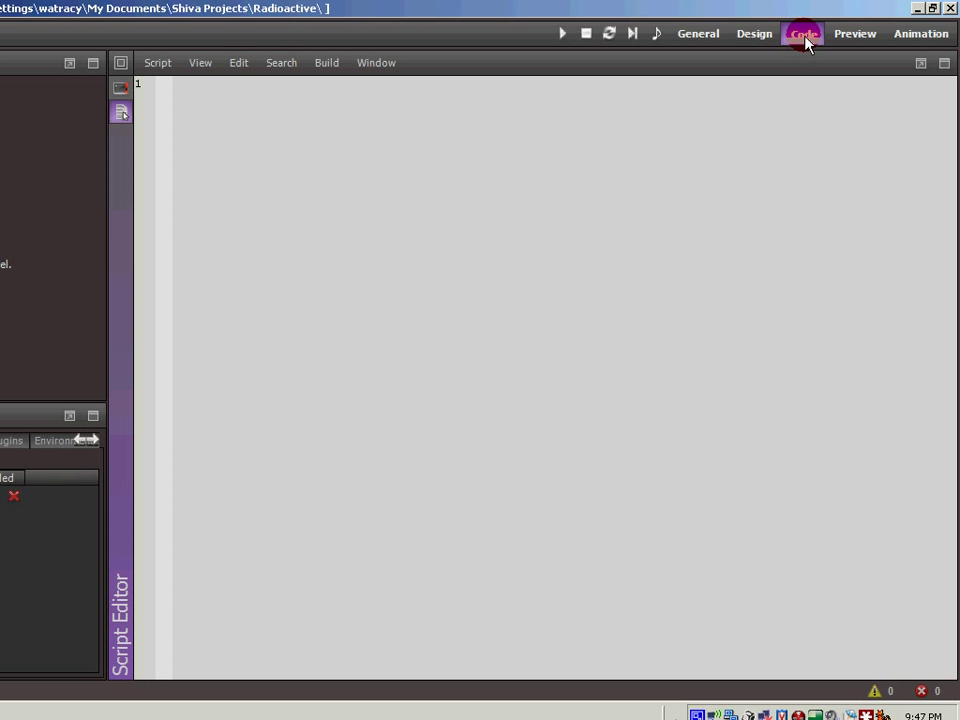
pyautogui.click(55, 70)
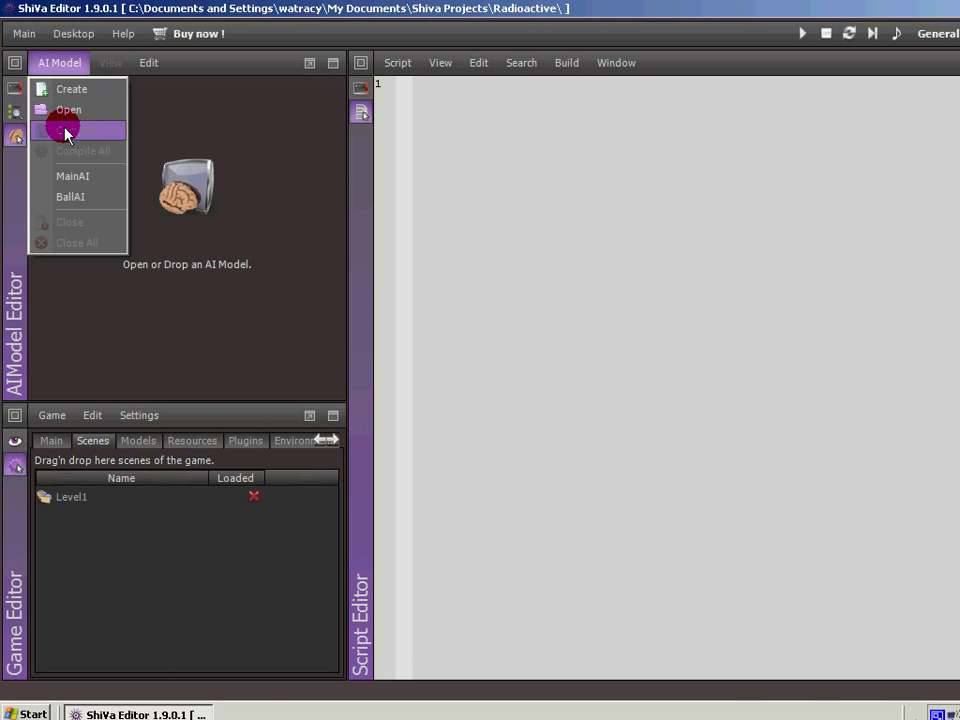
pyautogui.click(72, 200)
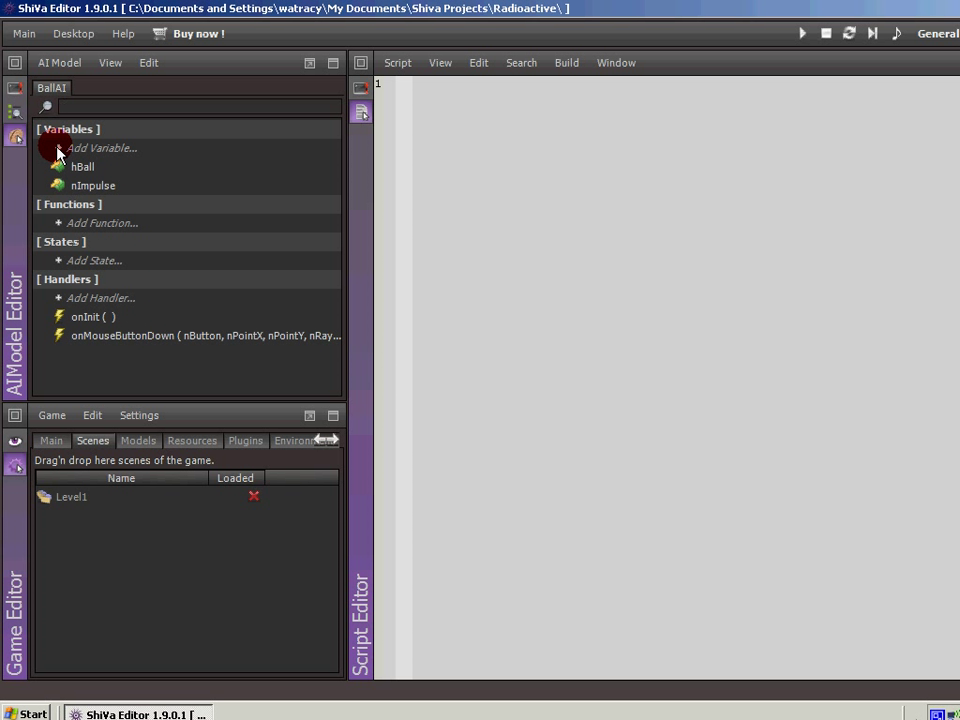
# Add a boolean variable named bInPlay with an initial value of false to the BallAI model
pyautogui.doubleClick(58, 150)
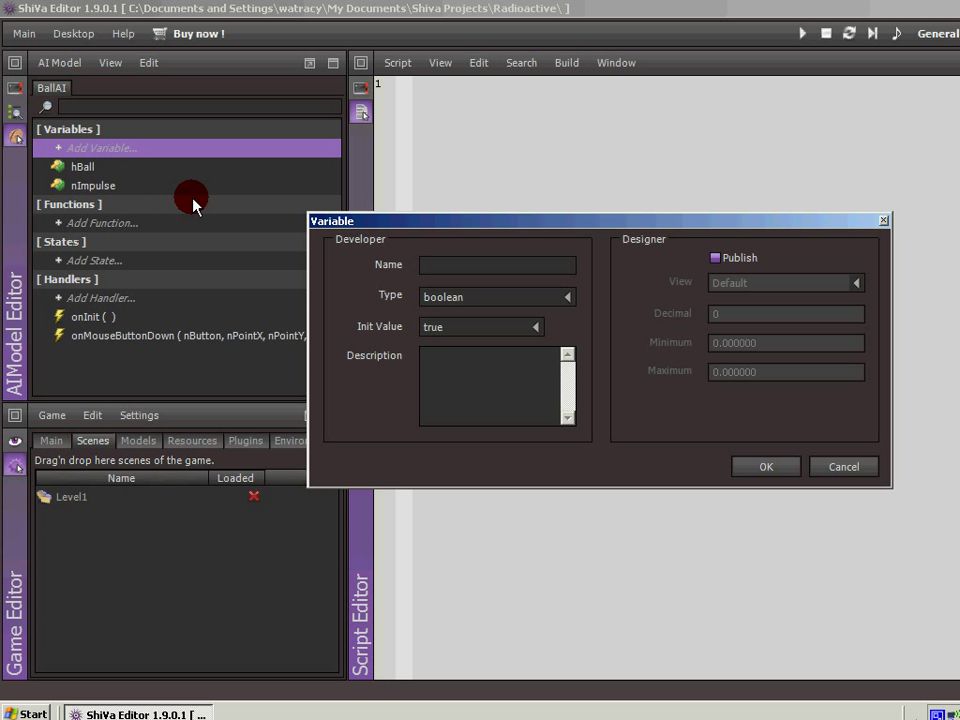
pyautogui.write('bInPlay')
pyautogui.click(440, 345)
pyautogui.click(431, 344)
pyautogui.click(688, 435)
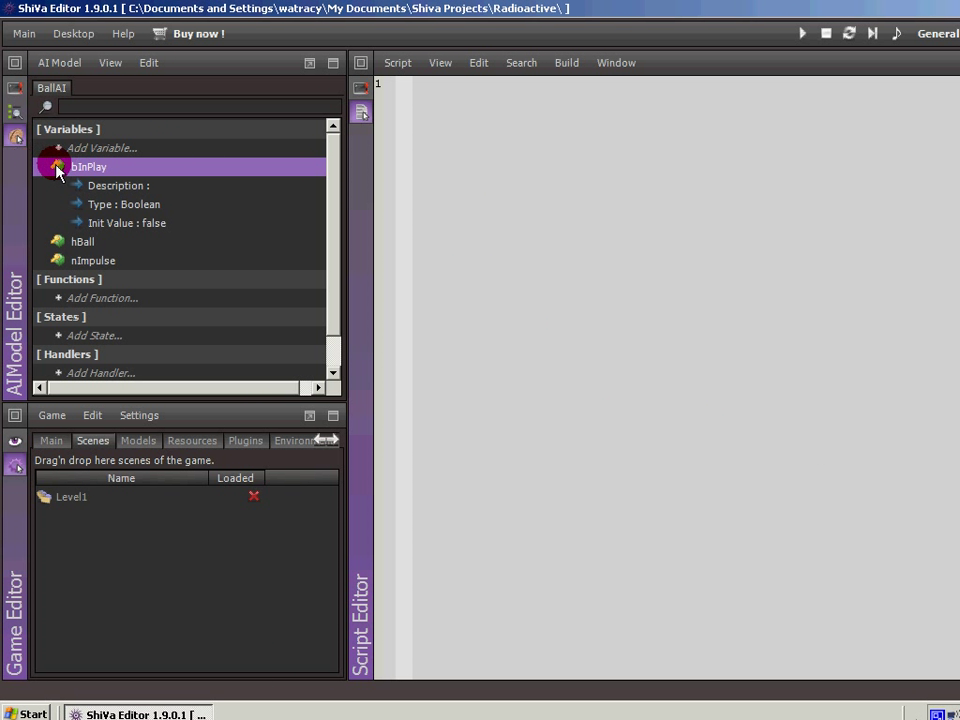
pyautogui.click(57, 167)
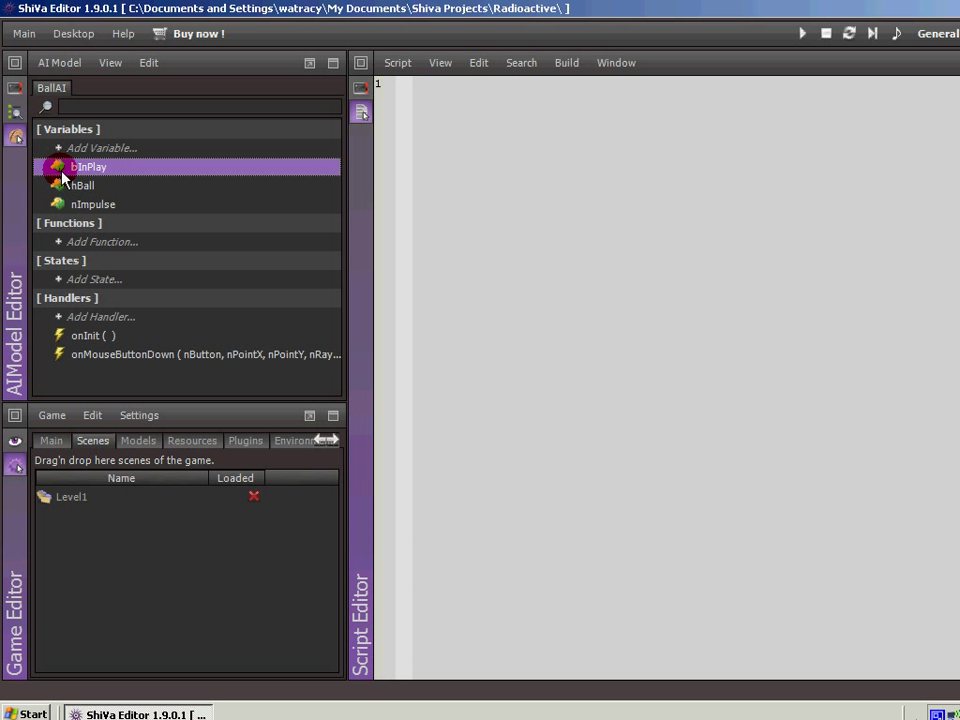
# Open BallAI's onInit handler and insert a dynamics.enableDynamics call on a new line below the hBall assignment
pyautogui.doubleClick(85, 338)
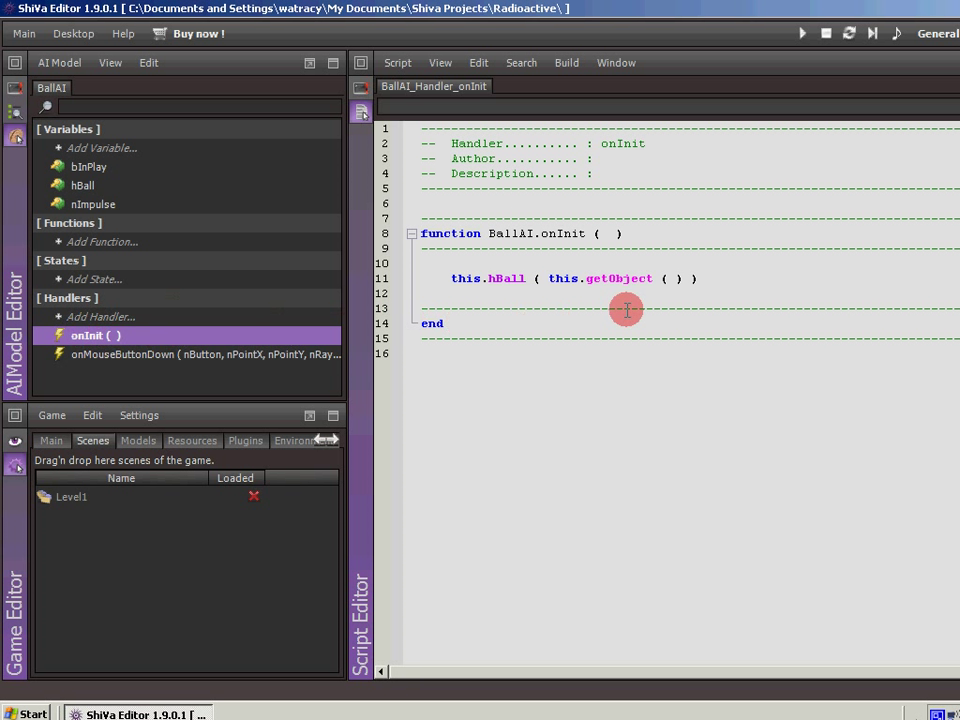
pyautogui.click(709, 280)
pyautogui.press('Return')
pyautogui.write('dynamics')
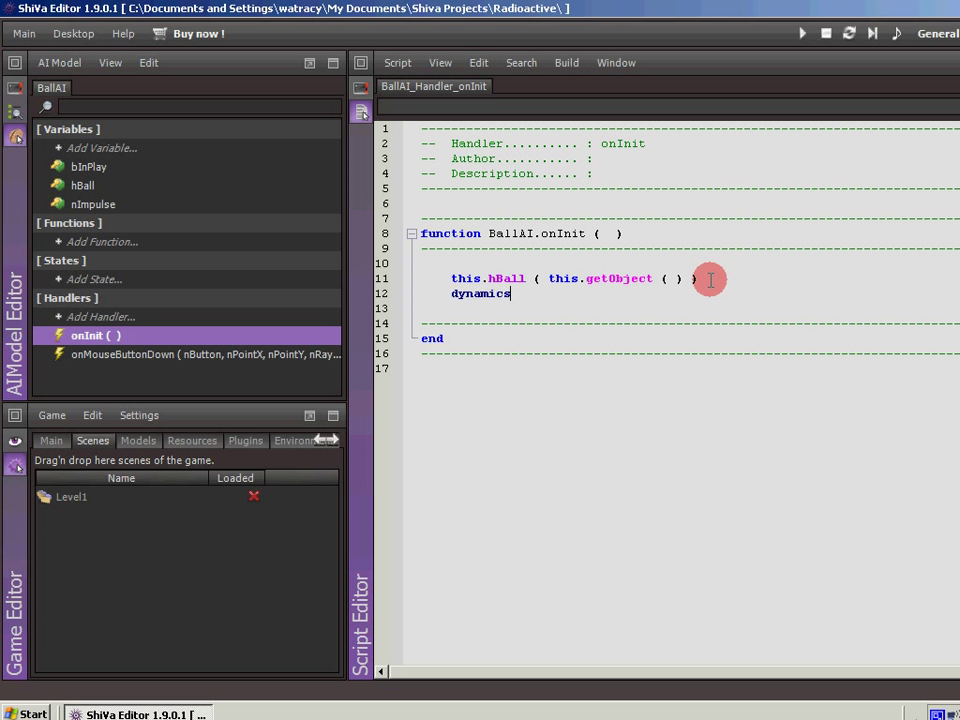
pyautogui.write('.')
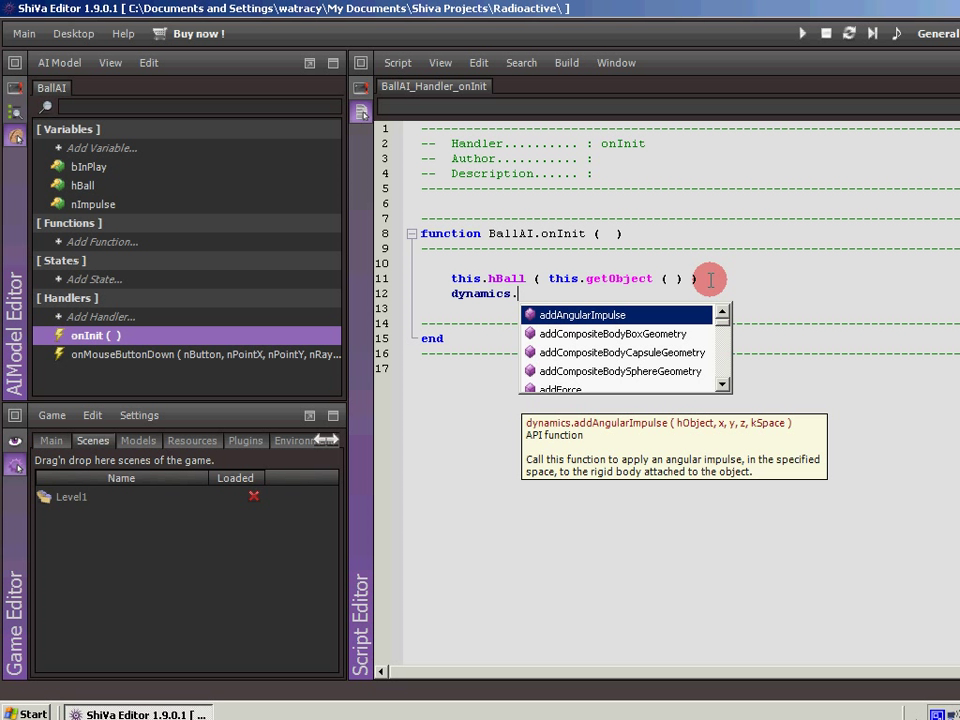
pyautogui.write('o')
pyautogui.press('BackSpace')
pyautogui.write('e')
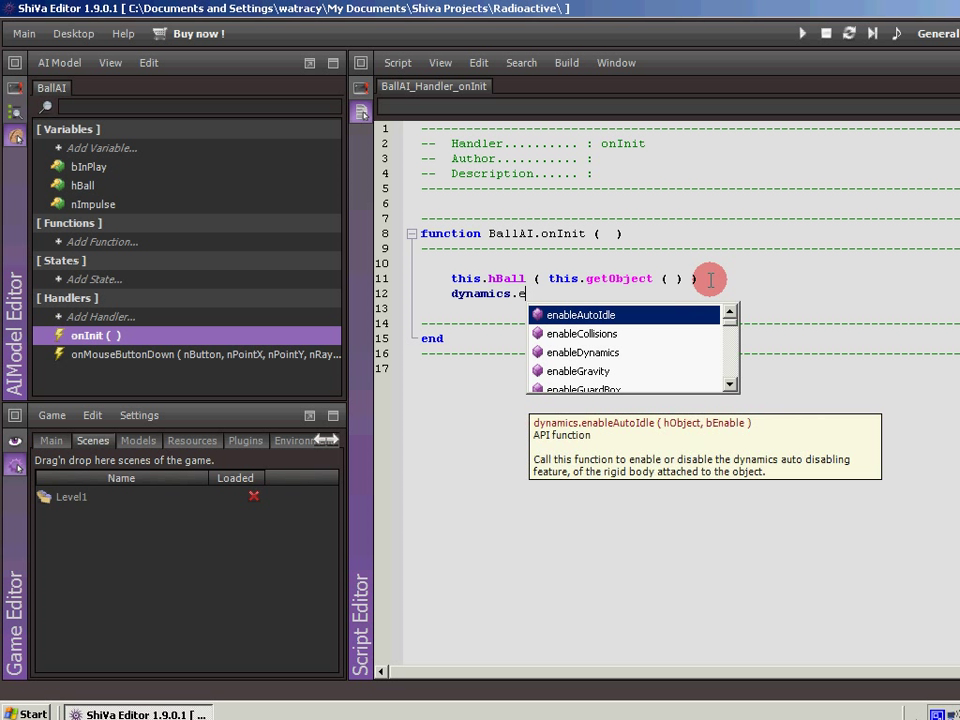
pyautogui.write('n')
pyautogui.press('Down')
pyautogui.press('Down')
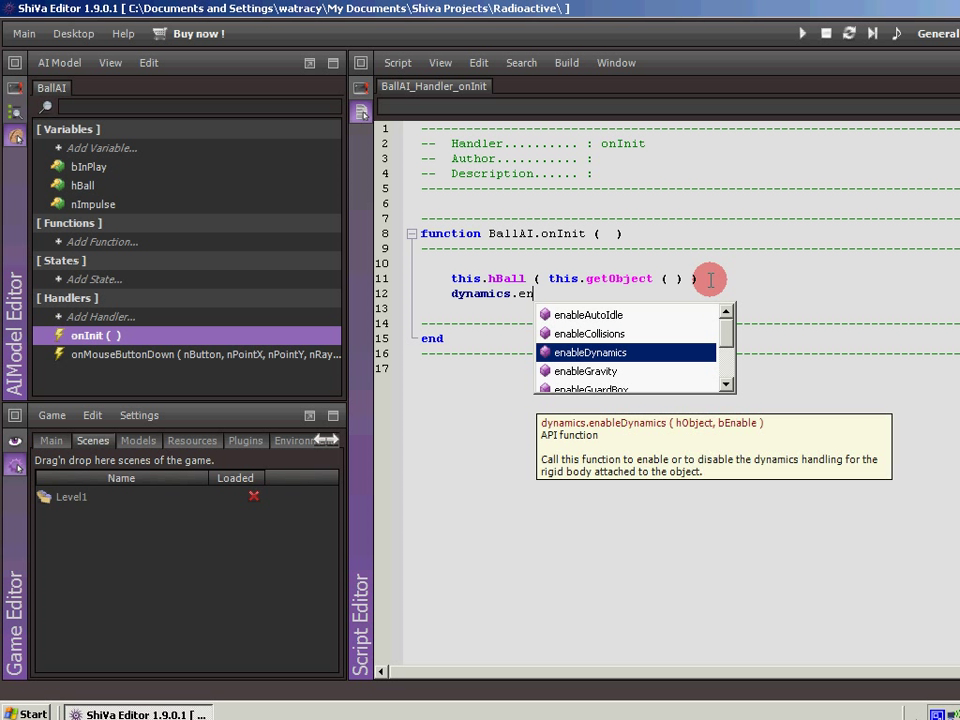
pyautogui.press('Return')
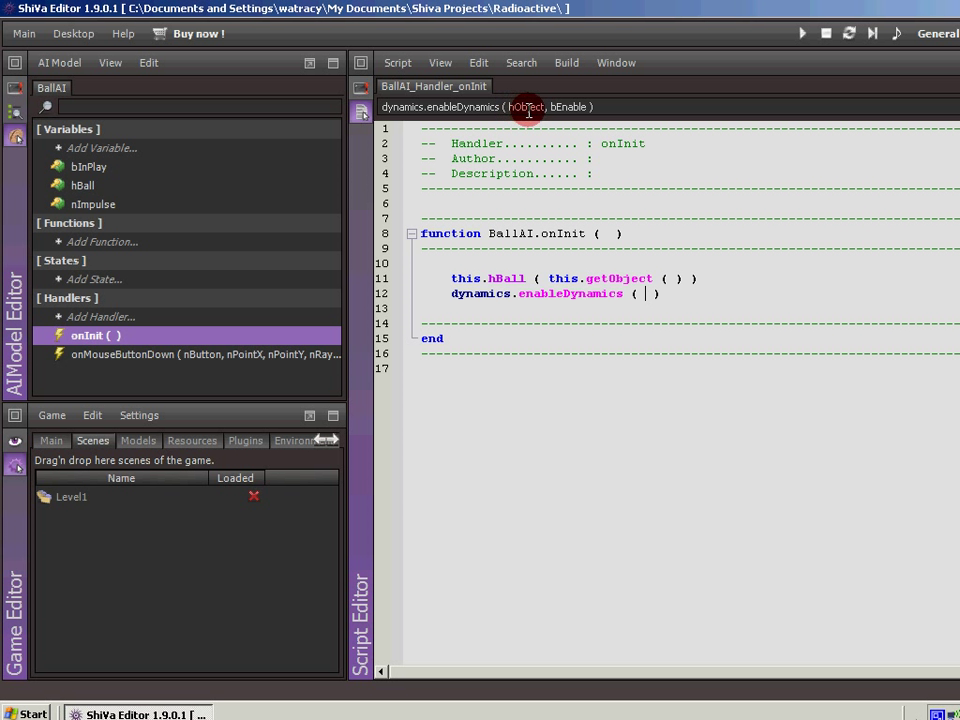
# Pass this.hBall ( ) as the object argument of the enableDynamics call, followed by a comma for the second argument
pyautogui.write('th')
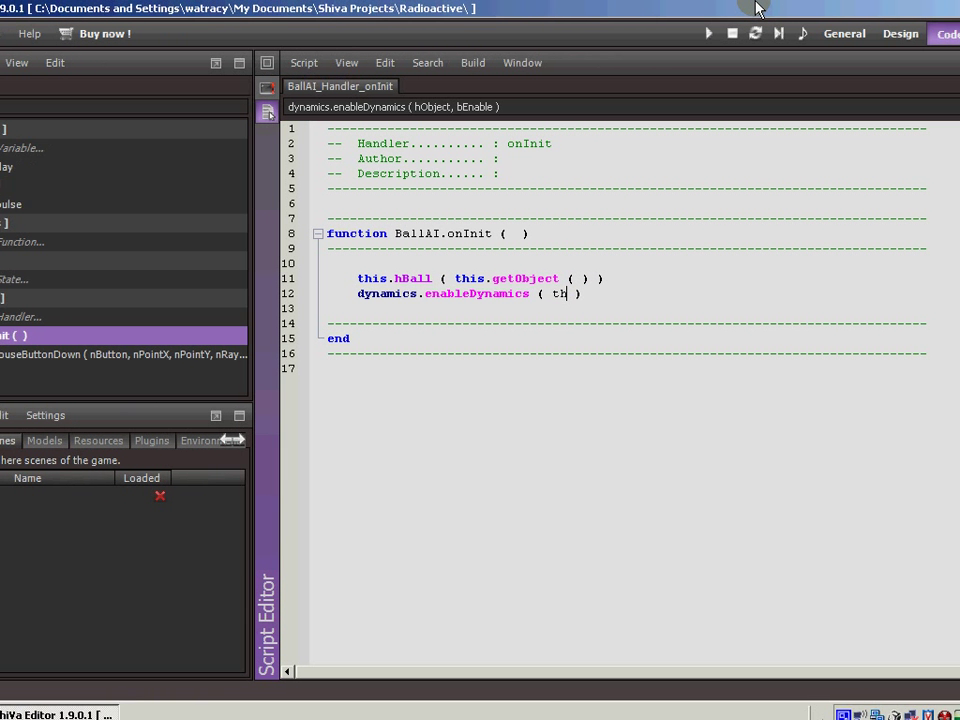
pyautogui.write('ise')
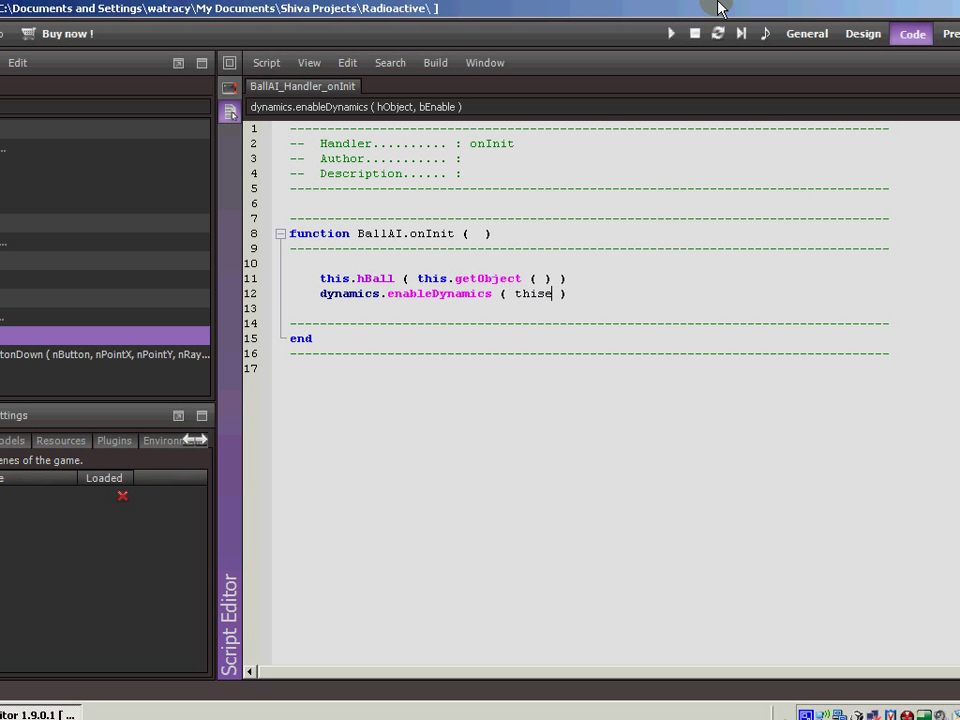
pyautogui.press('BackSpace')
pyautogui.write('.b')
pyautogui.press('Down')
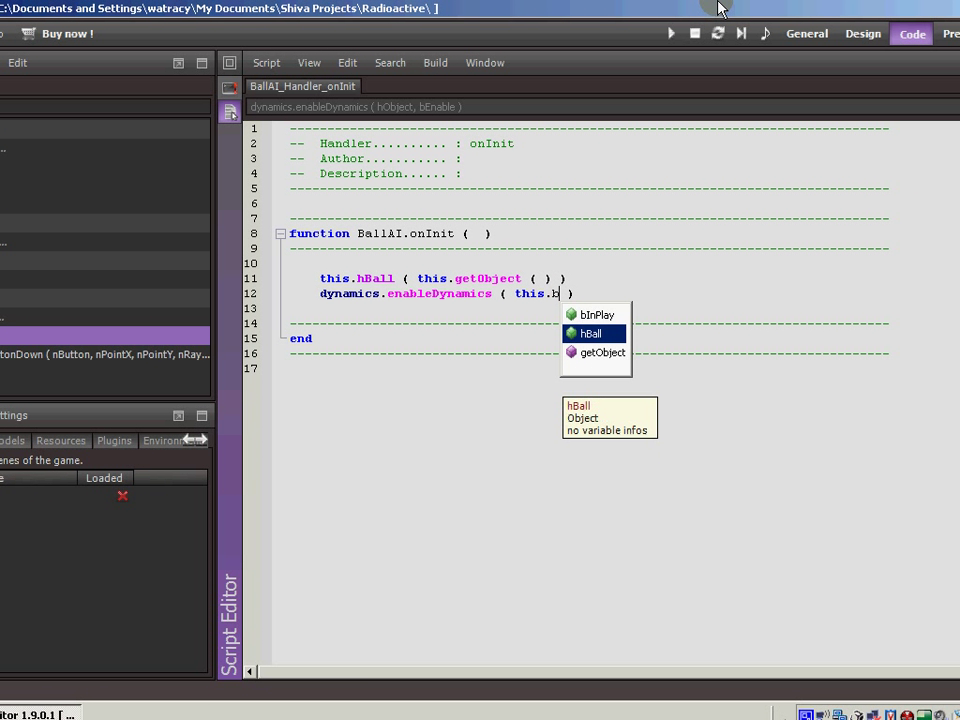
pyautogui.press('Return')
pyautogui.write(',')
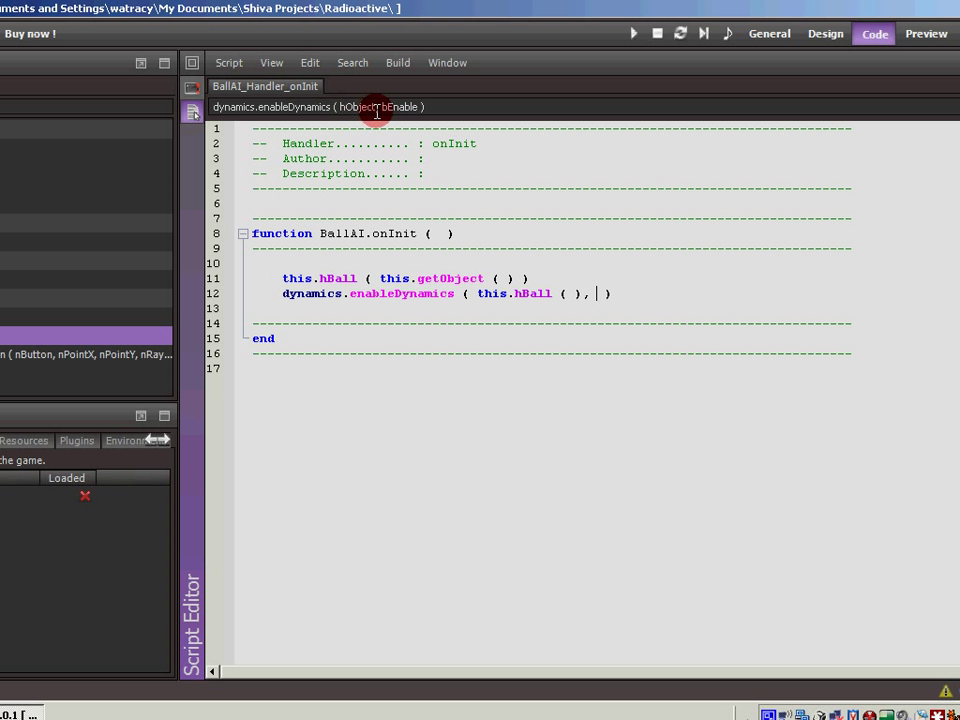